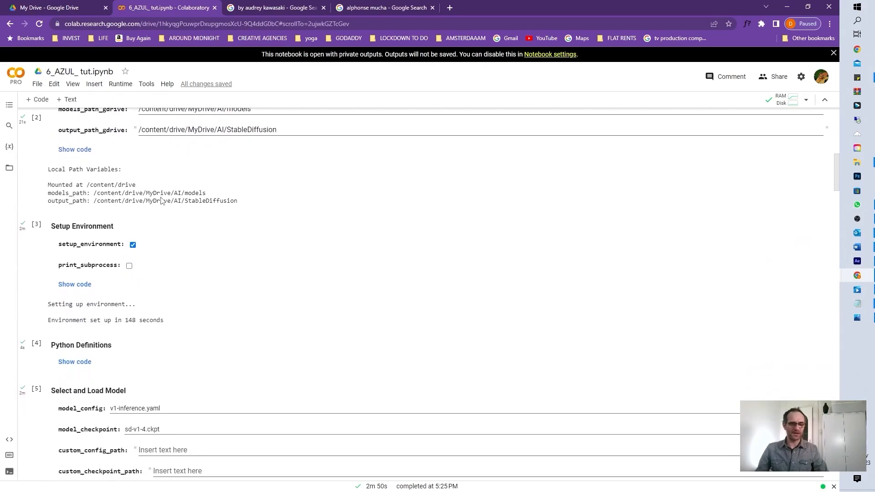
Select sd-v1-4.ckpt as the model checkpoint in the Select and Load Model cell and review the cell's remaining options.
scroll(190, 227, down, 2)
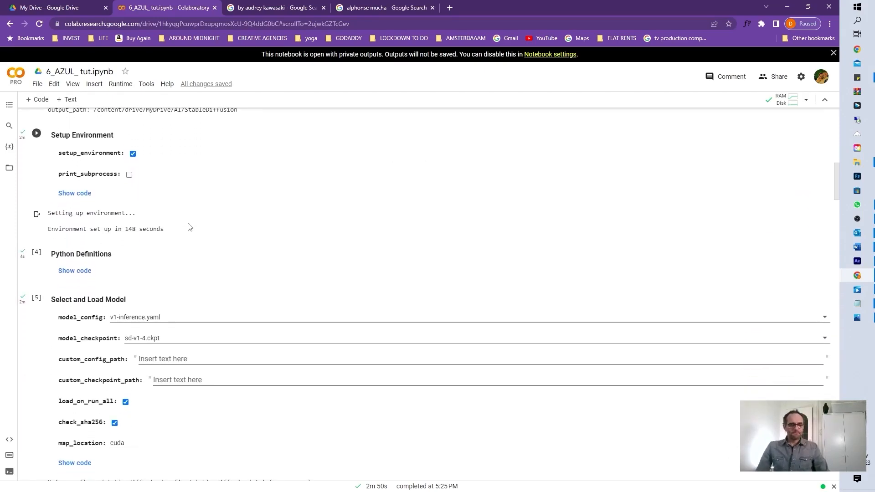
scroll(190, 227, down, 2)
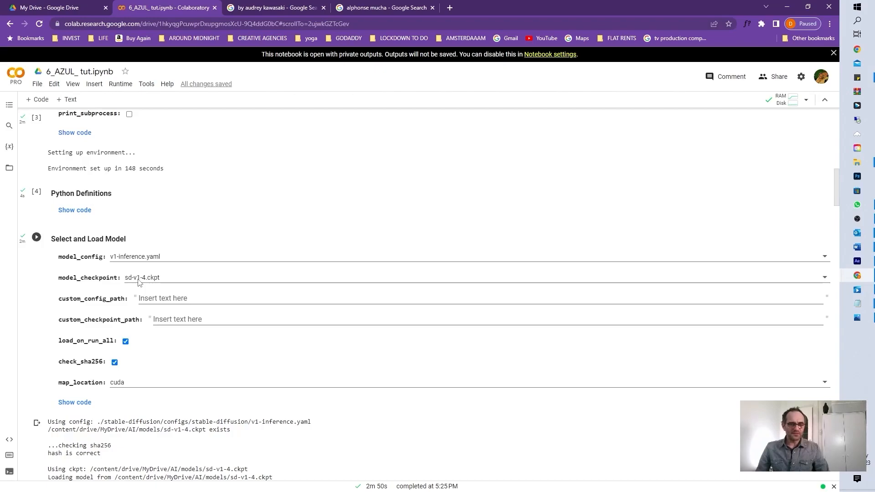
click(139, 280)
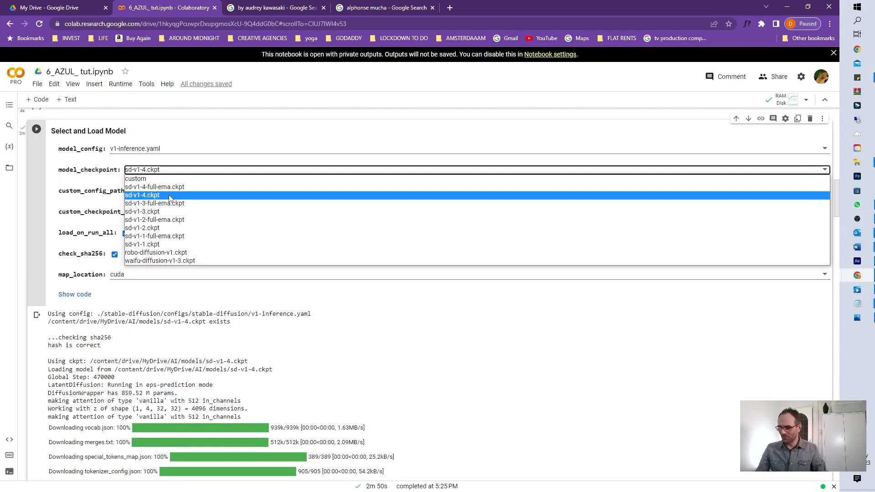
click(170, 196)
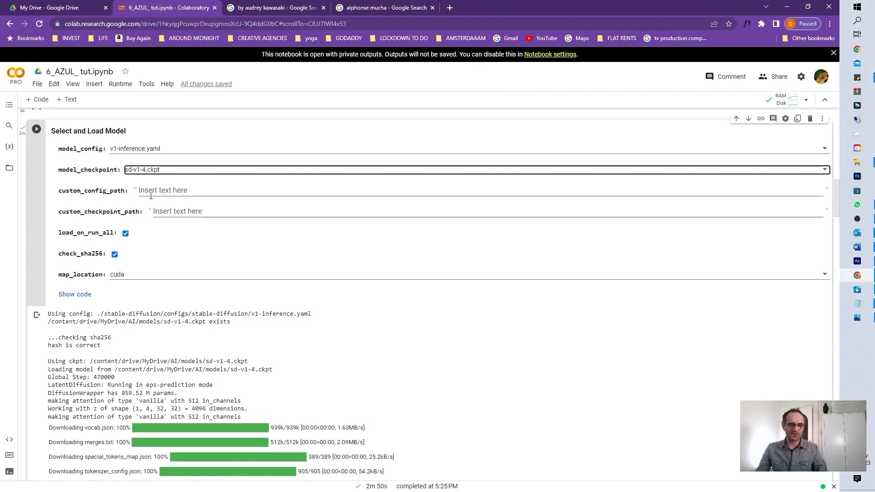
scroll(147, 196, down, 2)
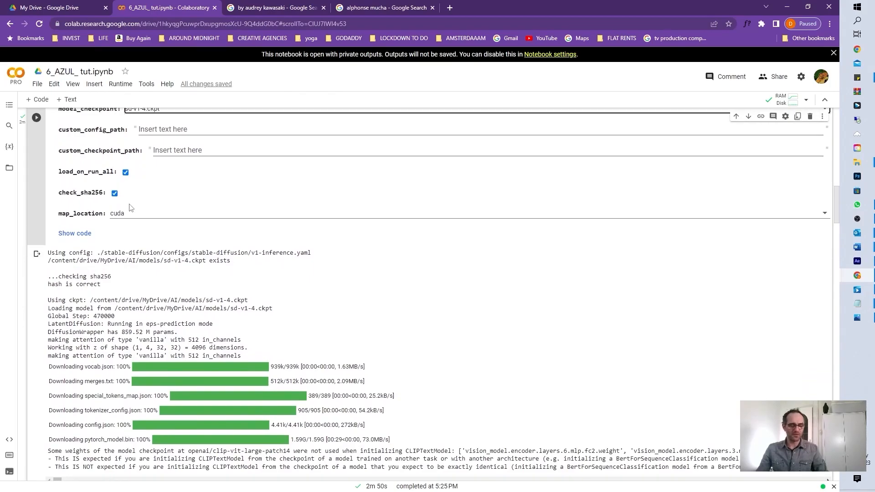
scroll(130, 209, down, 1)
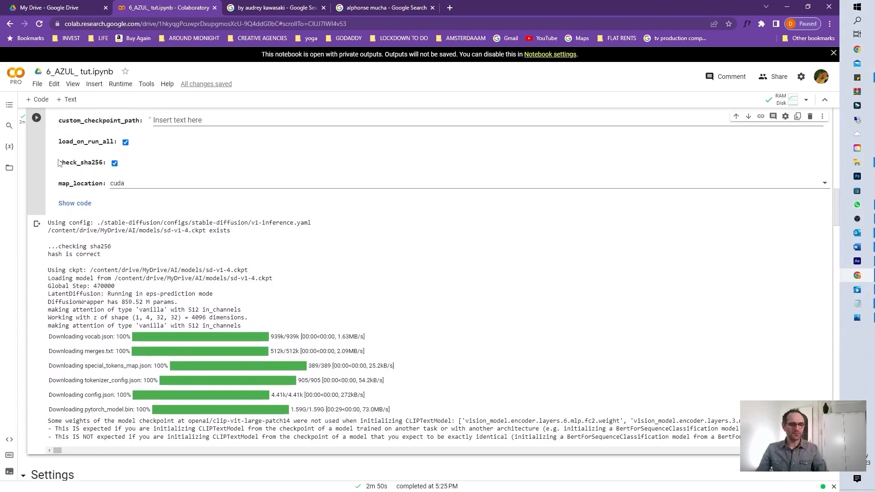
scroll(60, 163, up, 5)
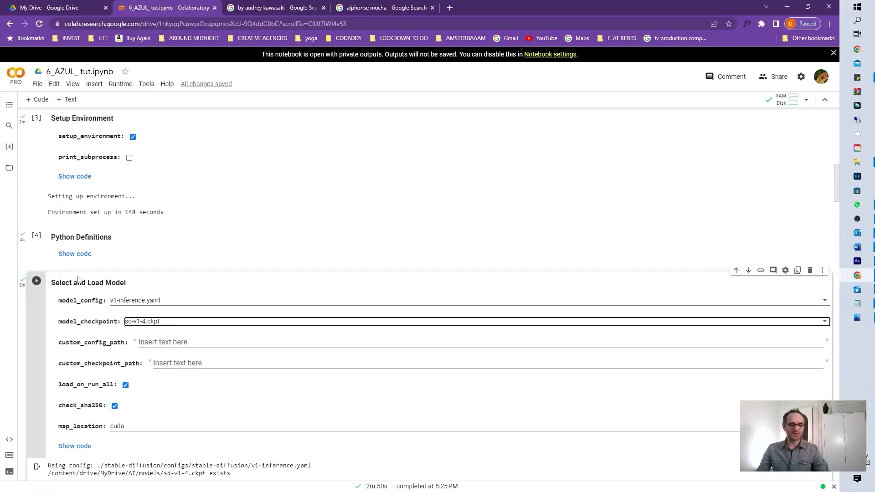
scroll(78, 279, down, 4)
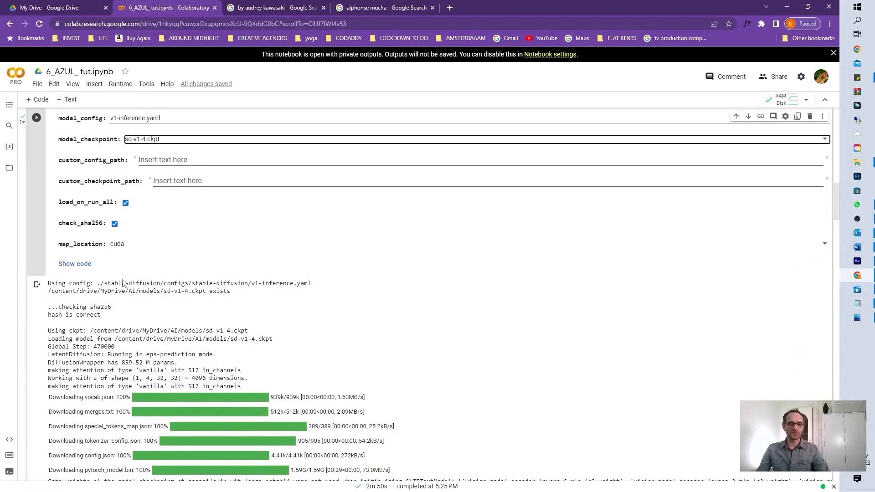
Choose 2D as the animation mode in the Animation settings.
scroll(230, 291, down, 7)
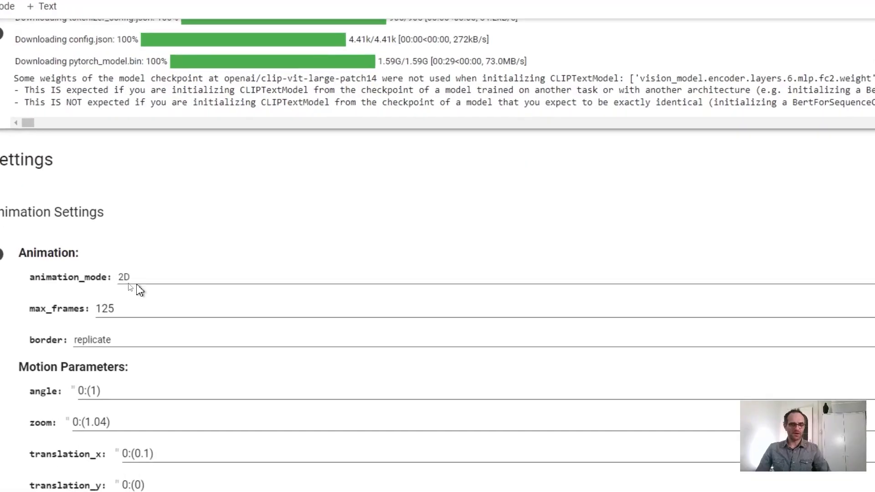
click(132, 279)
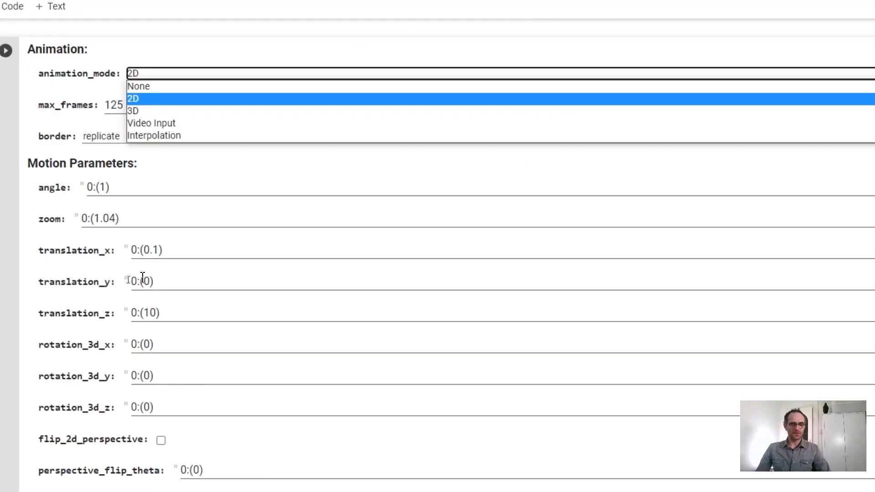
click(147, 100)
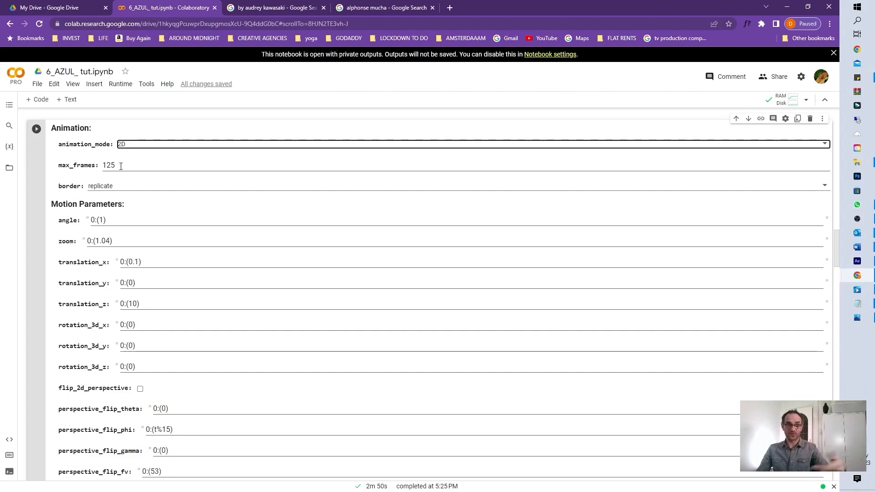
Examine the Motion Parameters, from angle, zoom and translation through to the noise, strength and contrast schedules.
scroll(120, 166, down, 1)
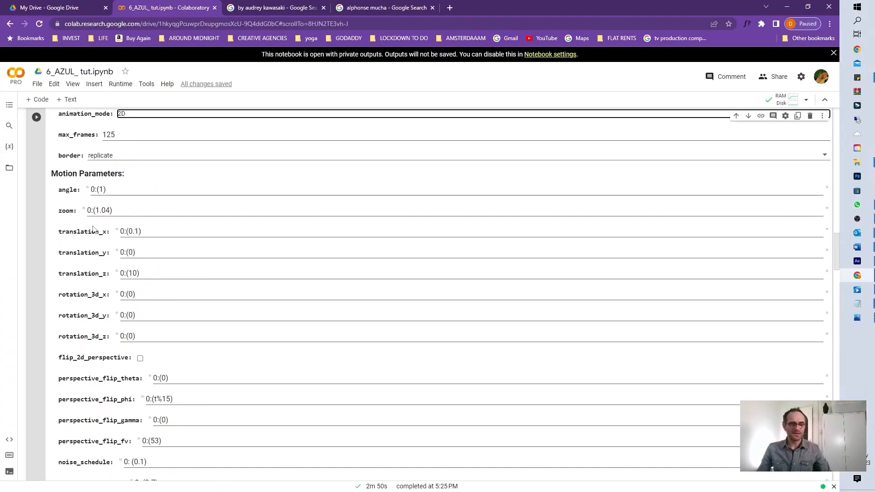
click(100, 190)
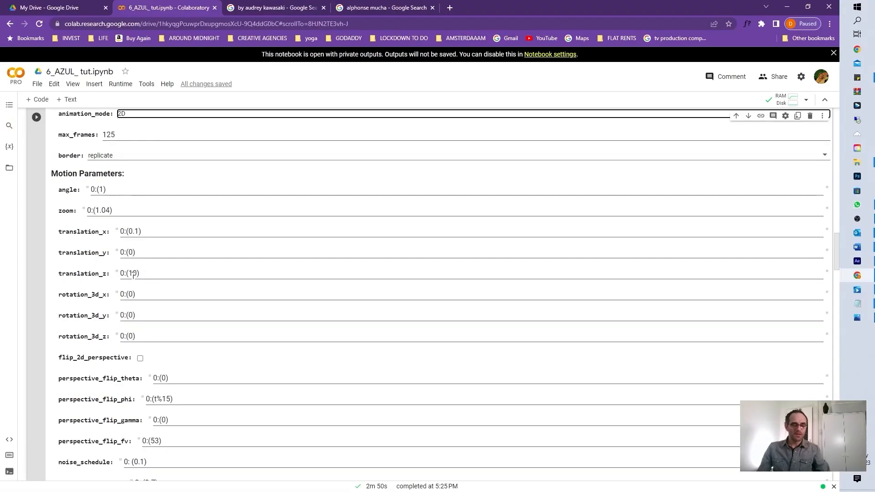
scroll(132, 274, down, 1)
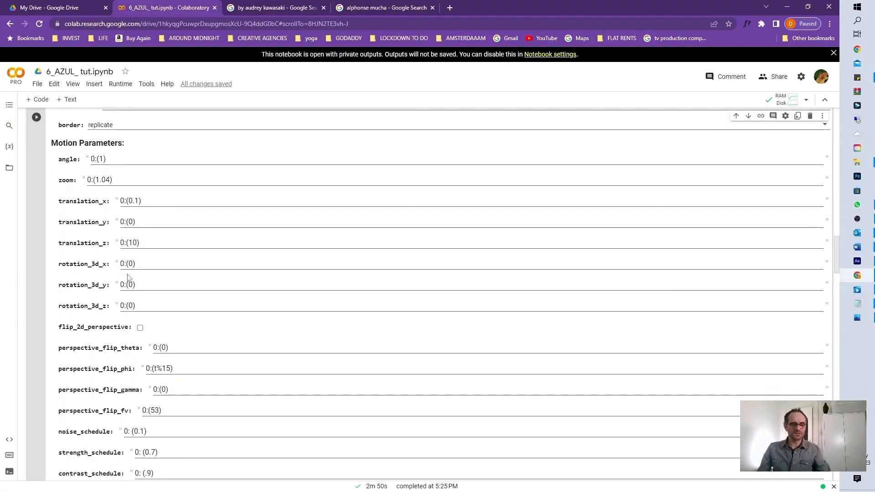
scroll(132, 279, down, 3)
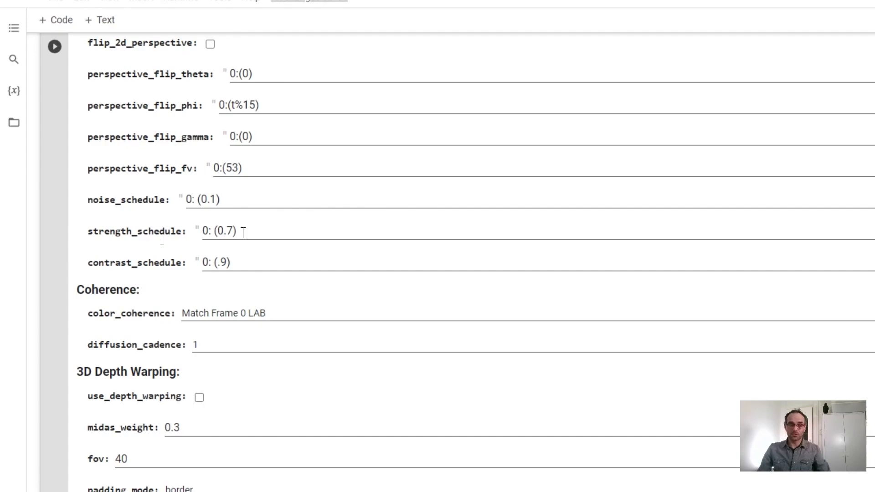
key(End)
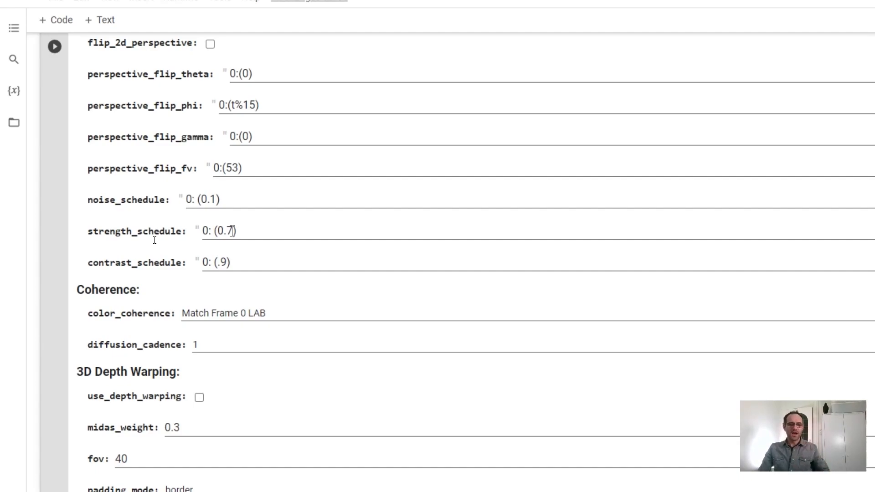
click(233, 231)
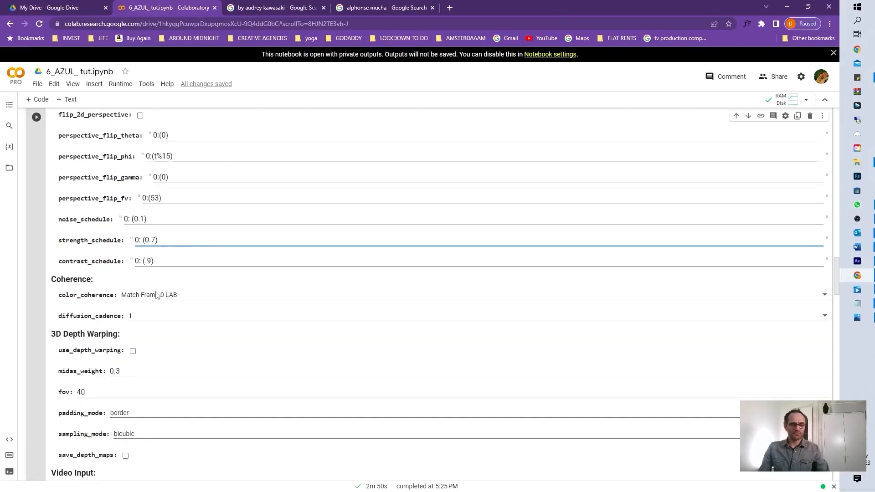
Check the color_coherence options and keep Match Frame 0 LAB.
click(157, 295)
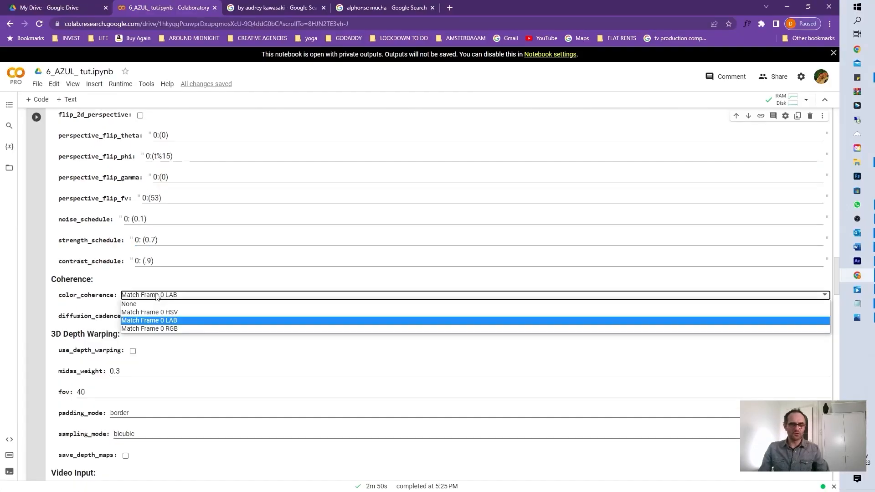
click(156, 296)
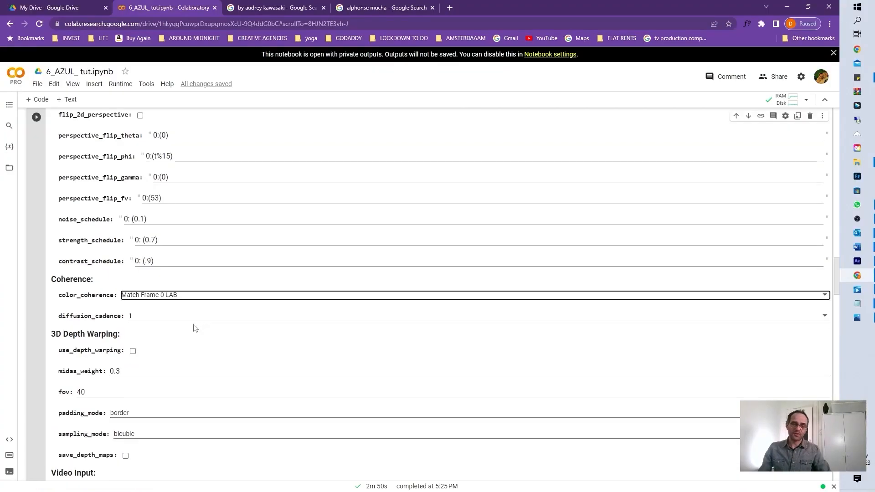
Show the notebook's file browser and review the 3D Depth Warping, Video Input, Interpolation and Resume Animation settings.
scroll(193, 326, down, 2)
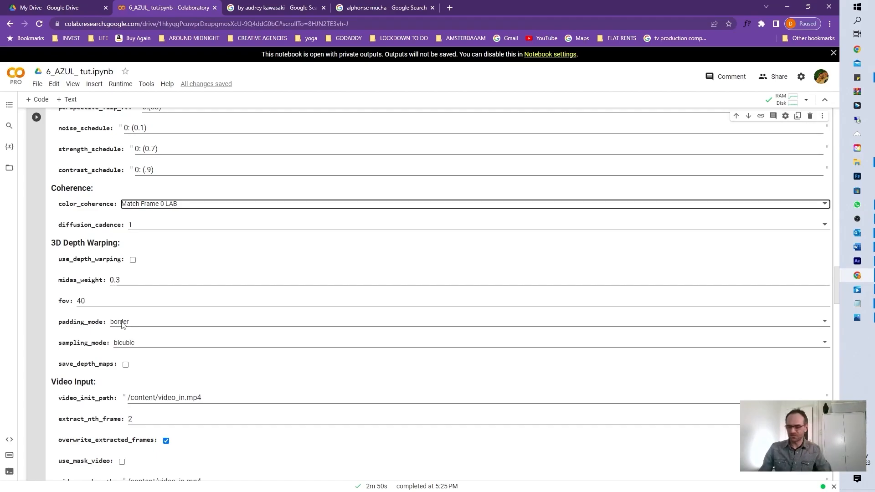
scroll(122, 325, down, 1)
scroll(123, 325, down, 3)
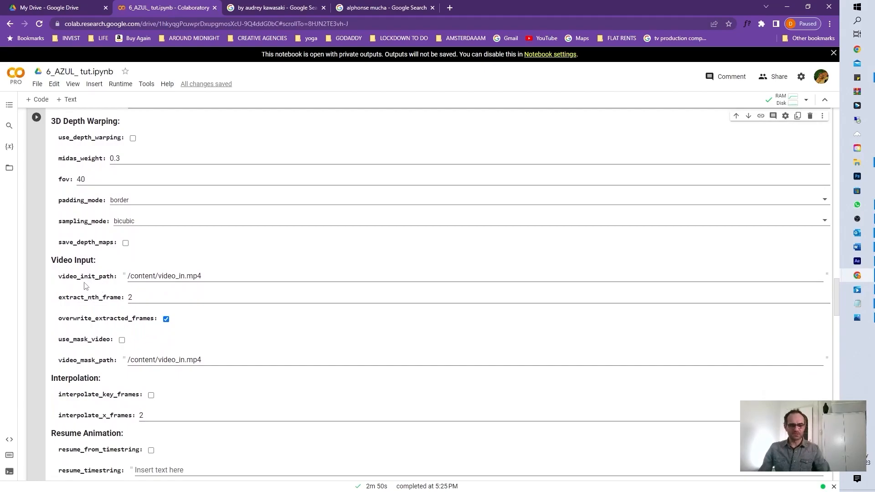
click(7, 169)
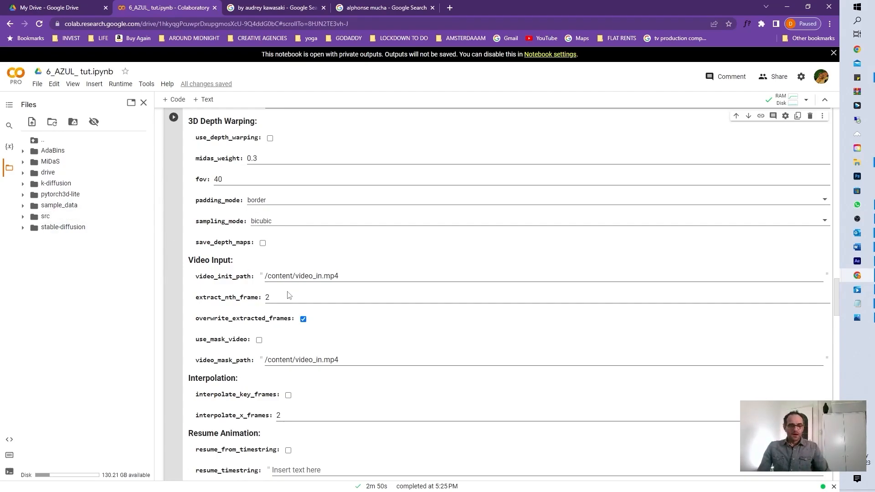
scroll(289, 314, down, 1)
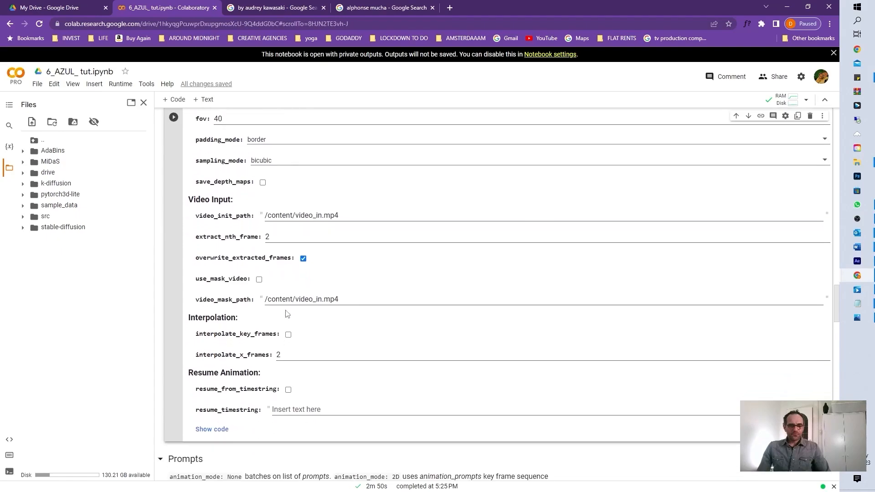
scroll(287, 313, down, 1)
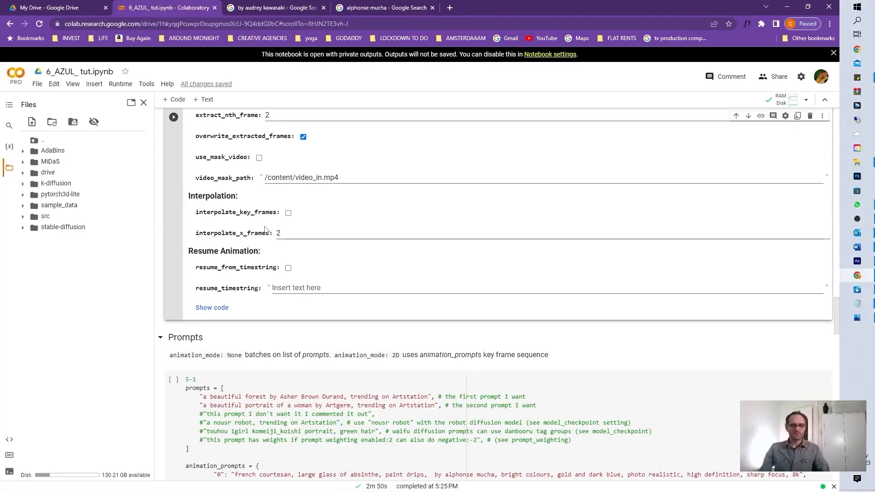
scroll(265, 230, down, 1)
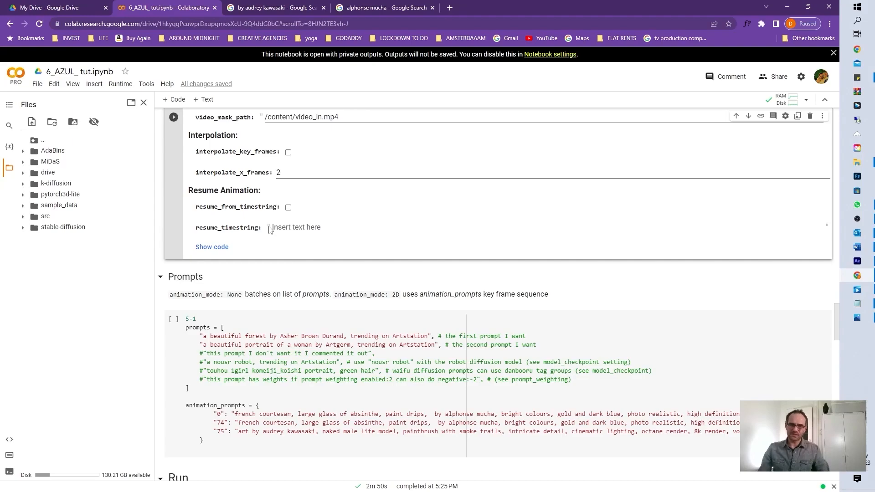
Choose dpm2 as the sampler in the Sampling Settings of the Run section.
scroll(269, 229, down, 8)
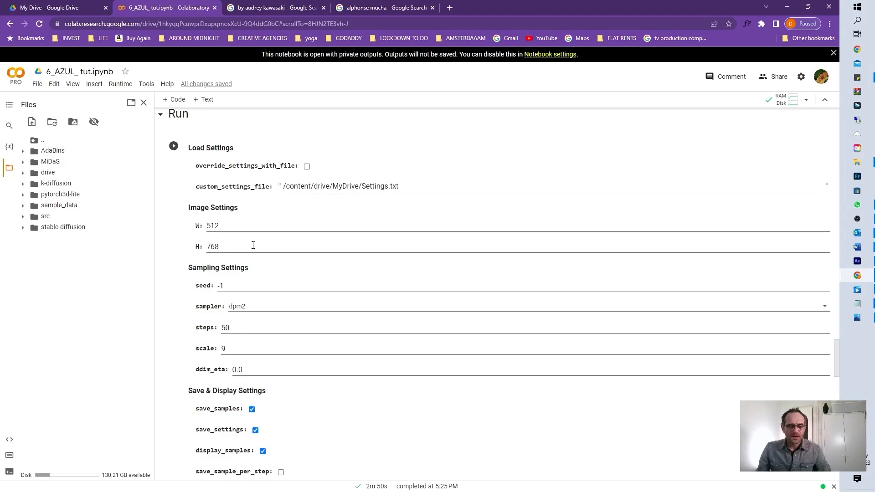
scroll(253, 245, down, 2)
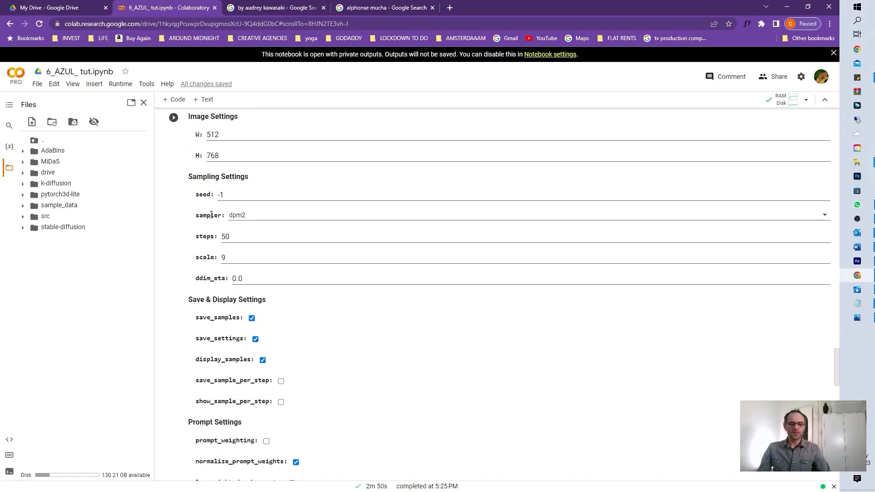
click(244, 220)
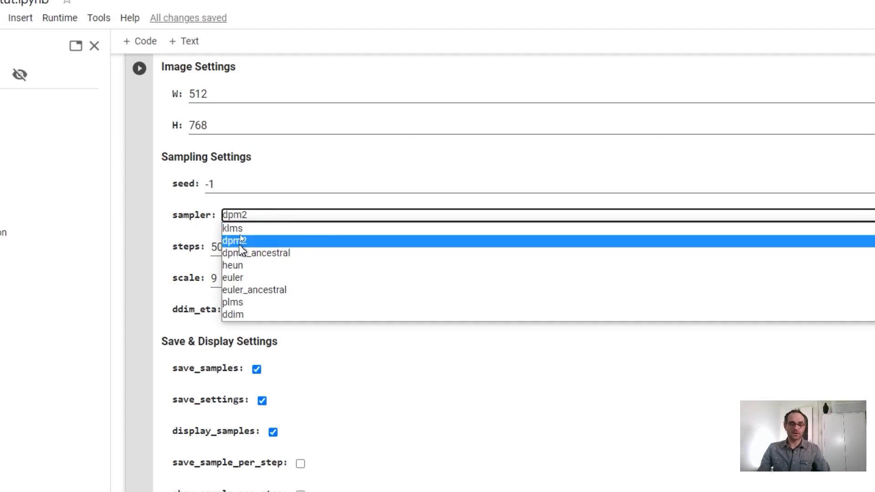
click(240, 228)
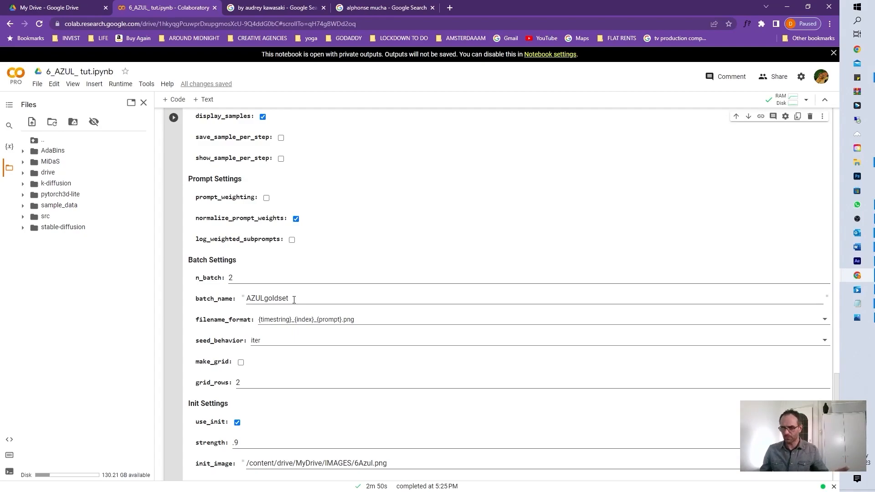
Set seed_behavior to iter in the Batch Settings.
scroll(294, 300, down, 2)
click(263, 250)
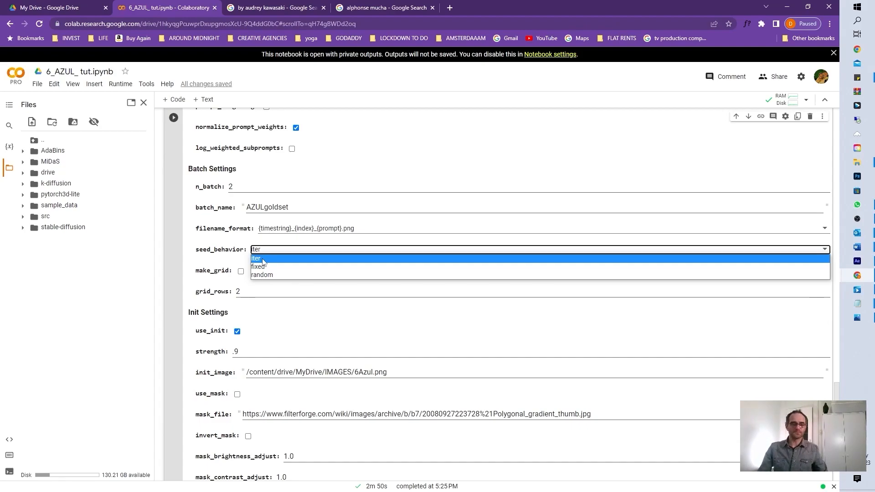
click(263, 260)
Expand the mounted drive folder in the notebook's file browser, then switch to Google Drive and view the My Drive folder tree.
scroll(265, 267, down, 2)
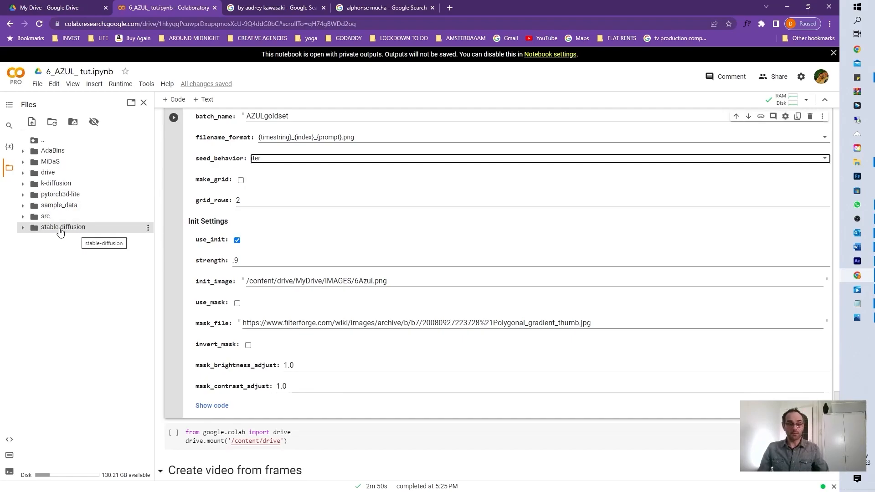
click(23, 174)
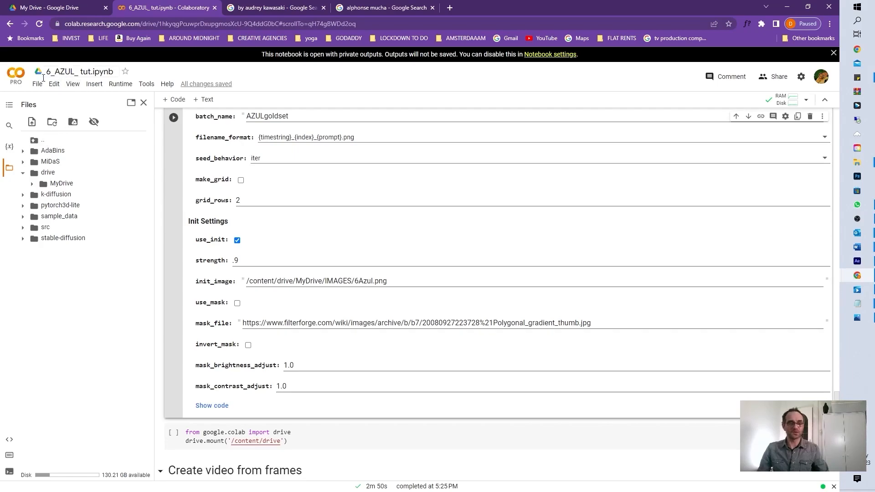
click(69, 8)
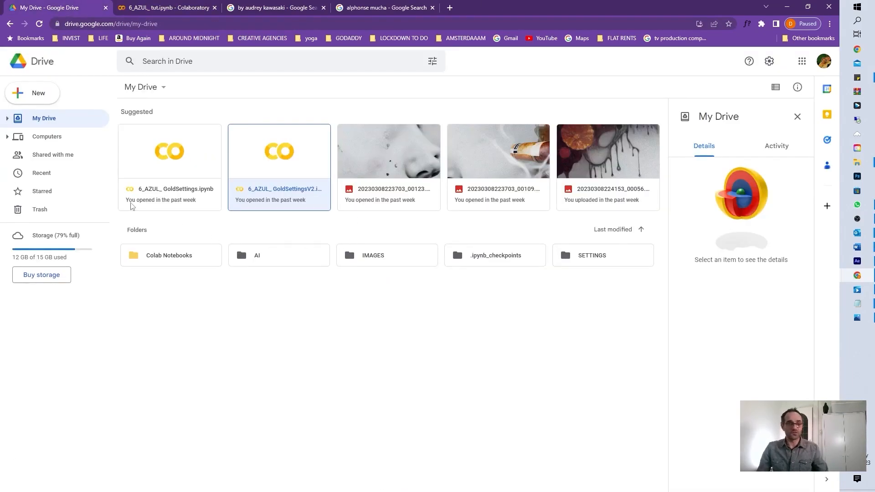
click(7, 119)
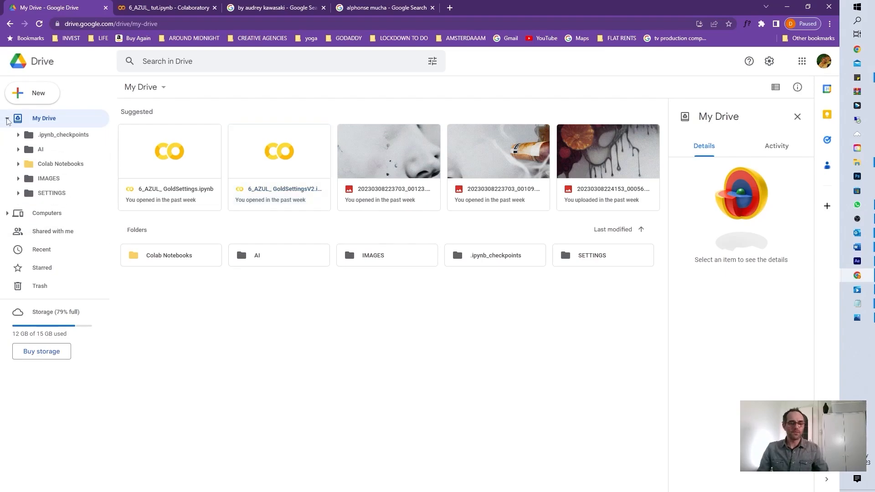
click(7, 119)
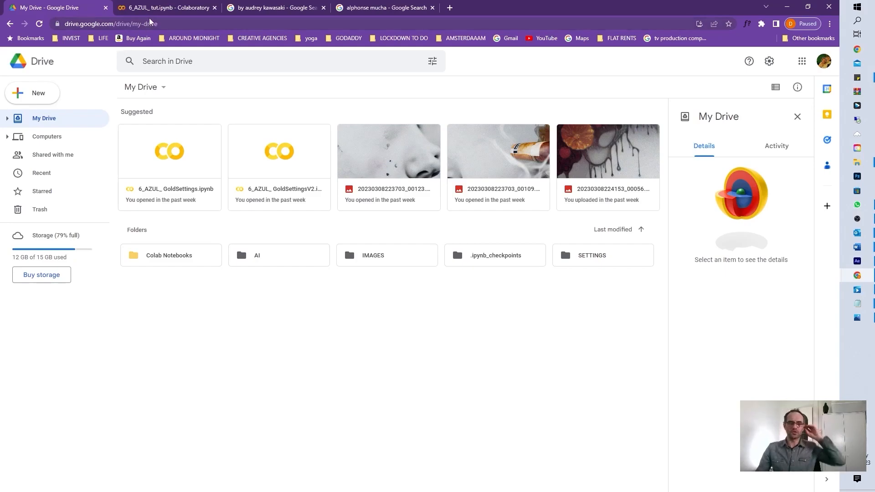
Return to the Colab notebook and expand MyDrive and its IMAGES folder in the file browser.
click(162, 7)
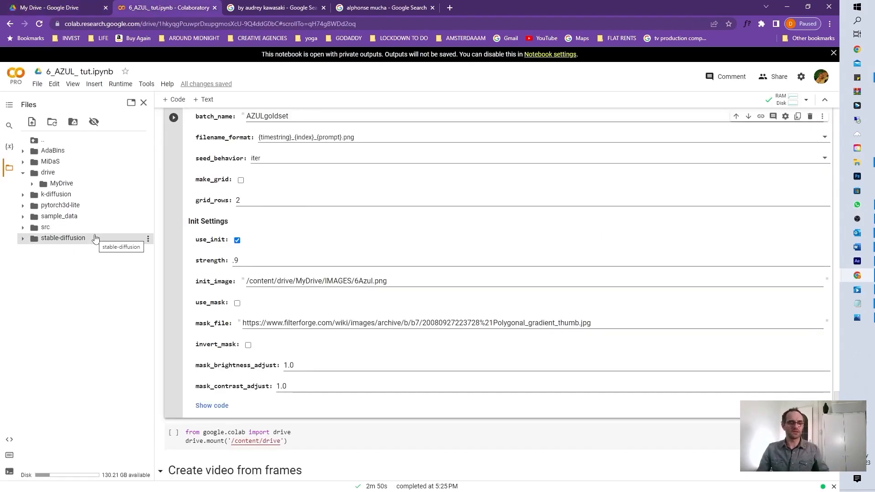
click(32, 186)
click(40, 217)
click(40, 217)
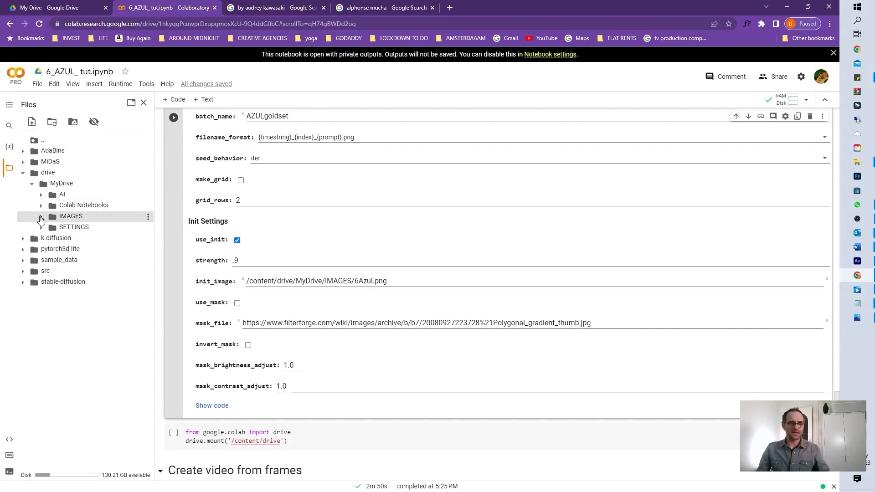
click(41, 217)
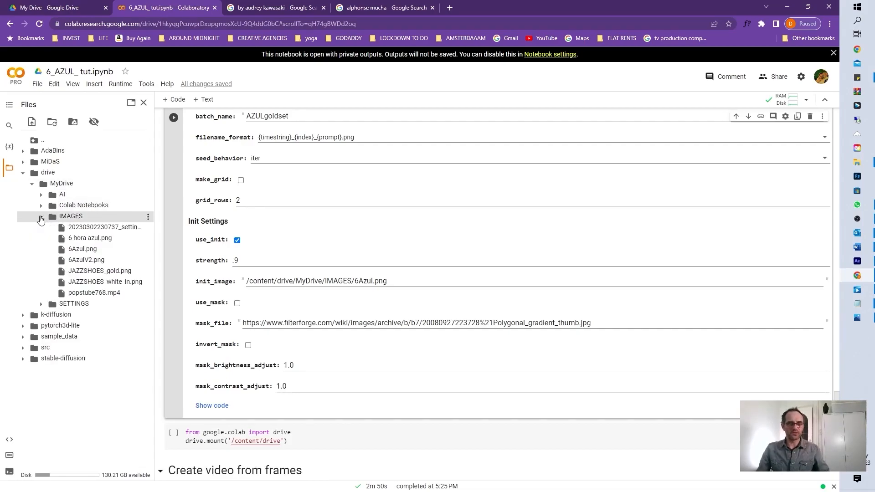
Switch to the photo viewer to look at 20230308223703.mp4 in a maximized window, and minimize it.
click(858, 318)
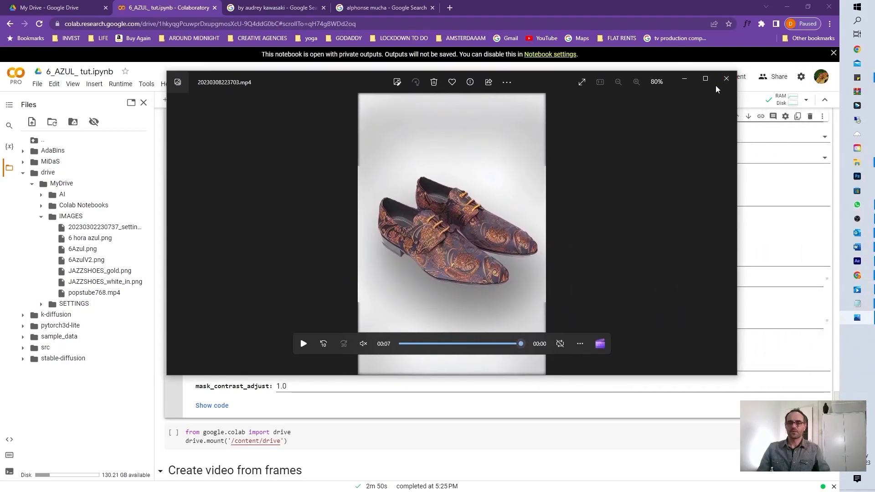
click(705, 80)
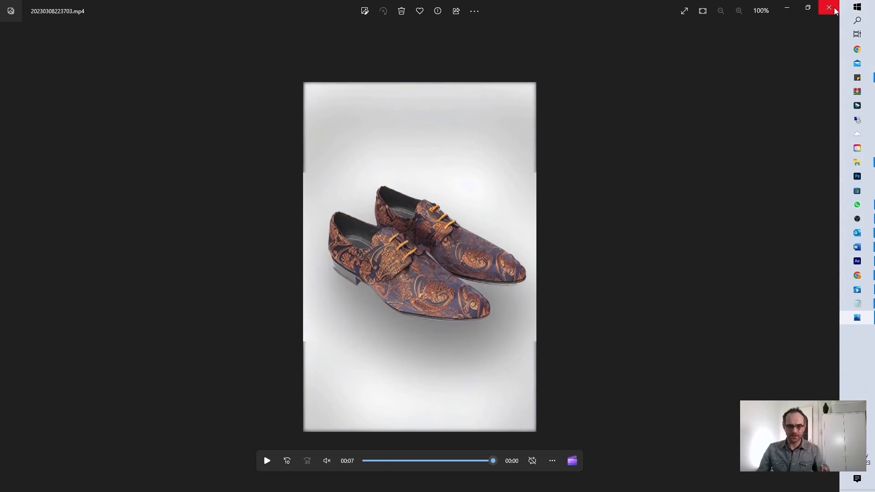
click(785, 9)
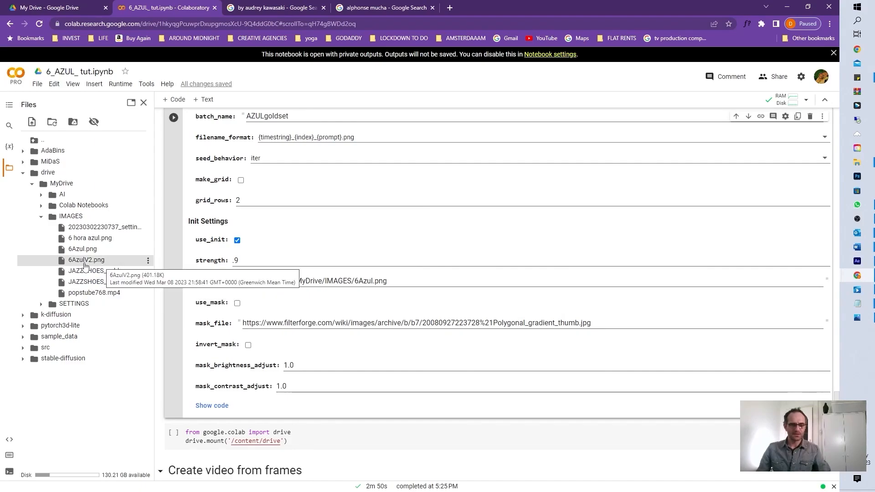
Preview 6AzulV2.png and 6Azul.png from the IMAGES folder, and check the 6Azul.png file options against the init_image path.
double_click(62, 263)
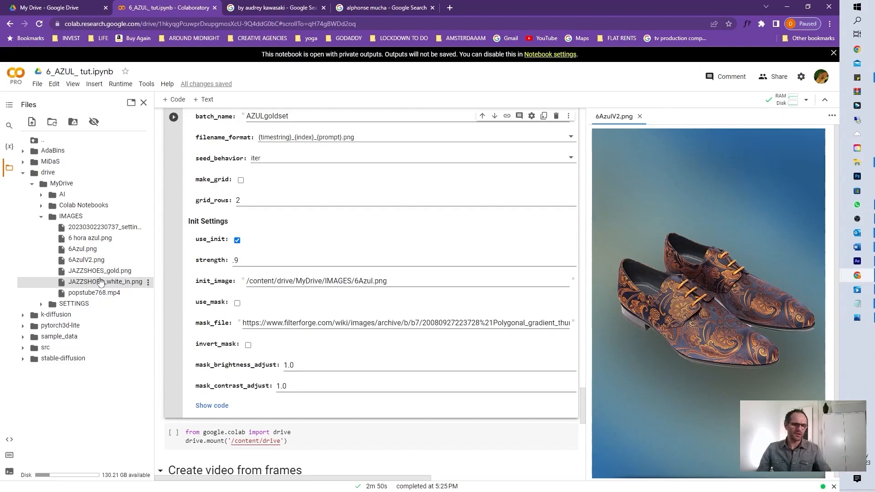
double_click(63, 250)
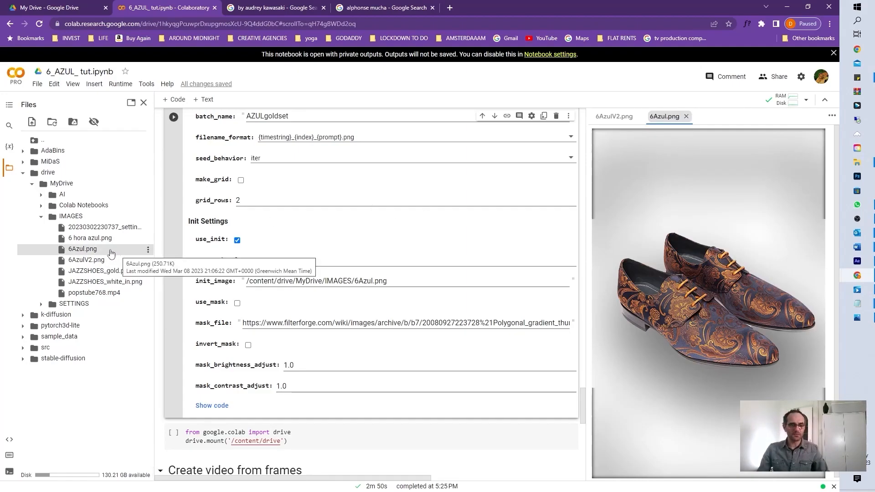
right_click(144, 251)
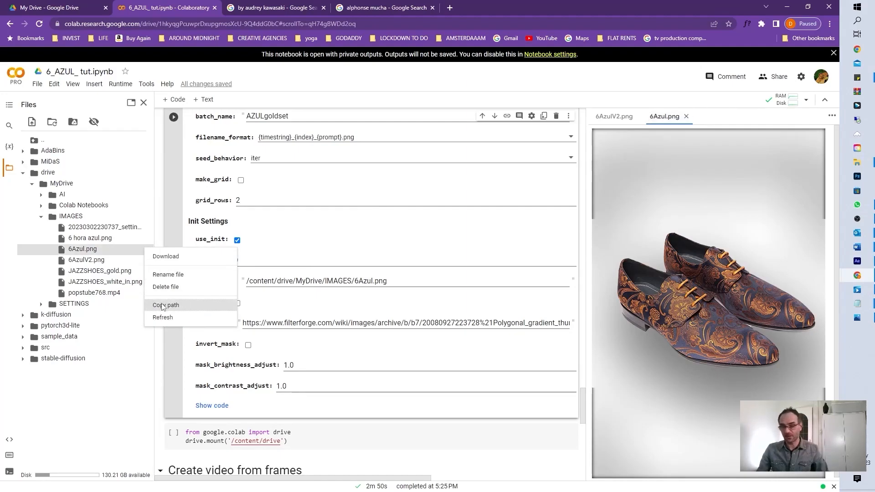
click(378, 258)
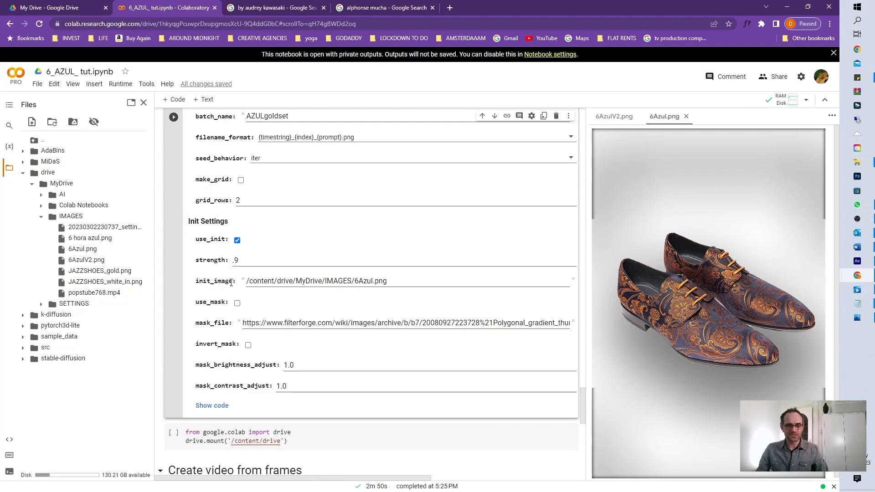
drag(393, 283, 240, 286)
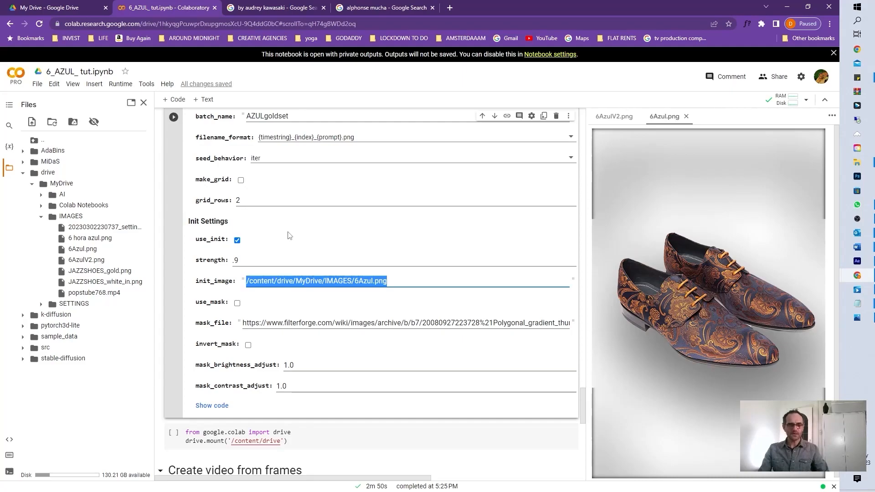
Review the mask settings and the Create video from frames section, and return to the Run section.
scroll(280, 240, down, 3)
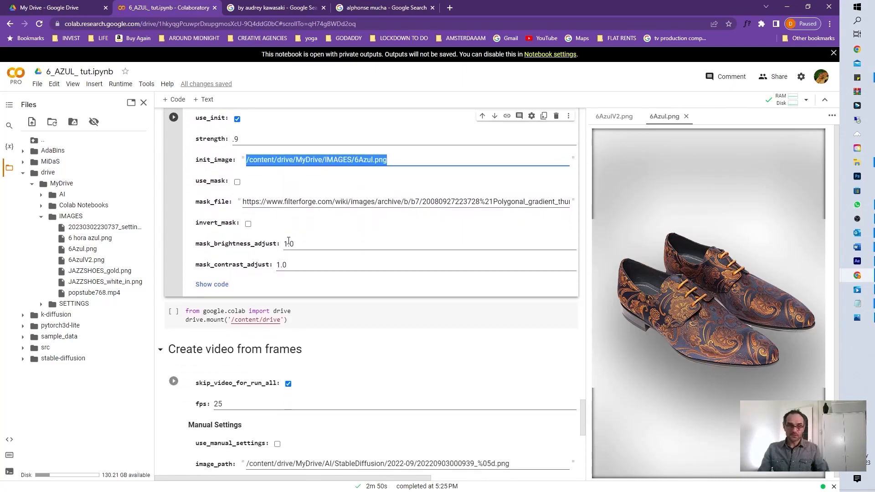
scroll(285, 242, down, 3)
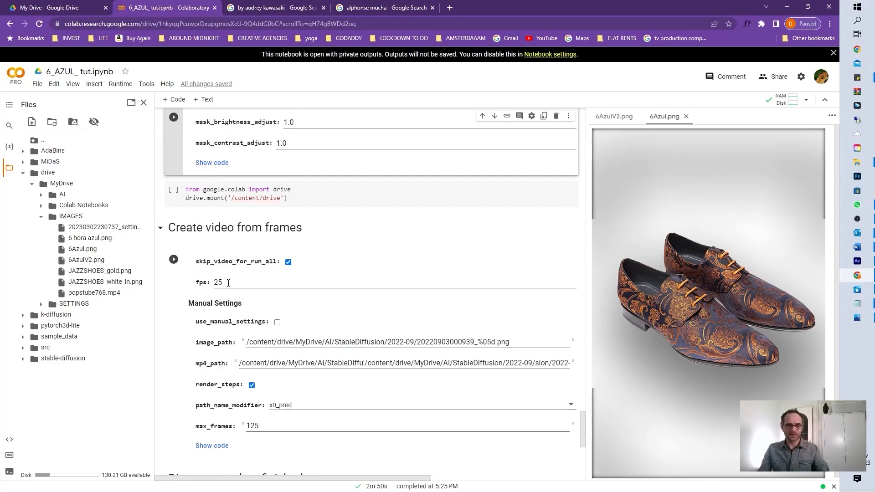
scroll(246, 285, down, 4)
scroll(246, 285, up, 6)
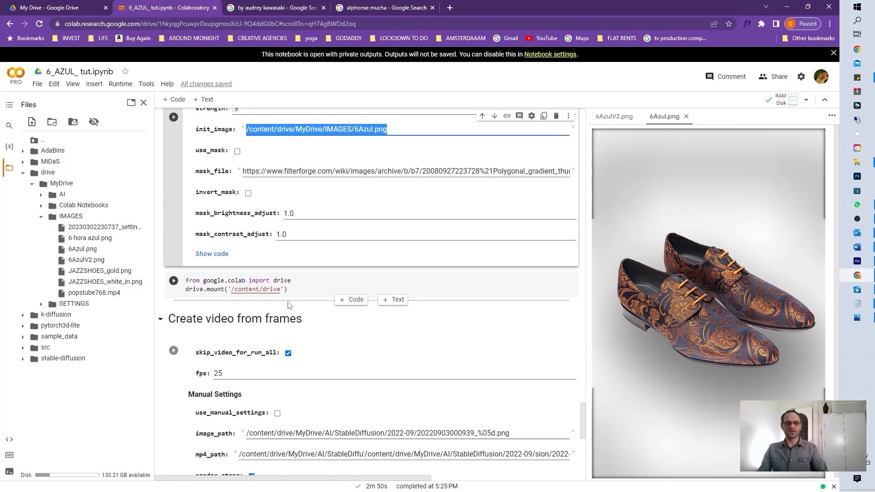
scroll(289, 303, up, 15)
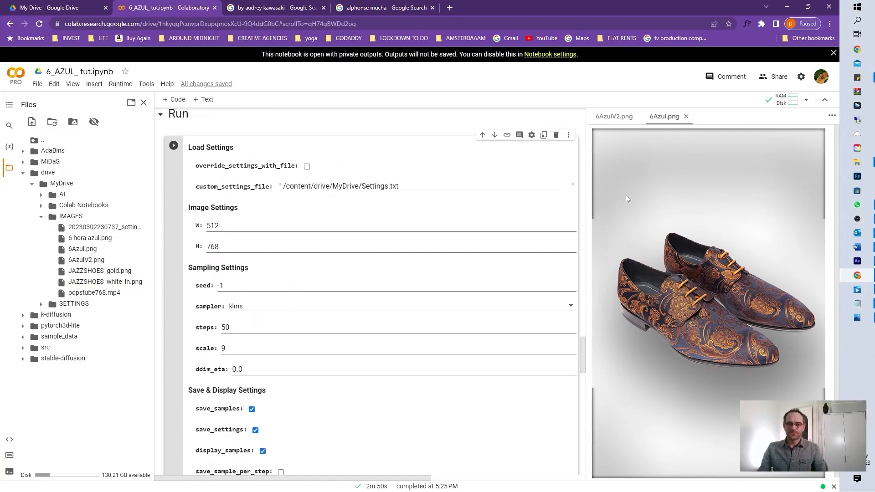
Close the 6Azul.png and 6AzulV2.png previews and bring the Prompts section into view.
click(686, 117)
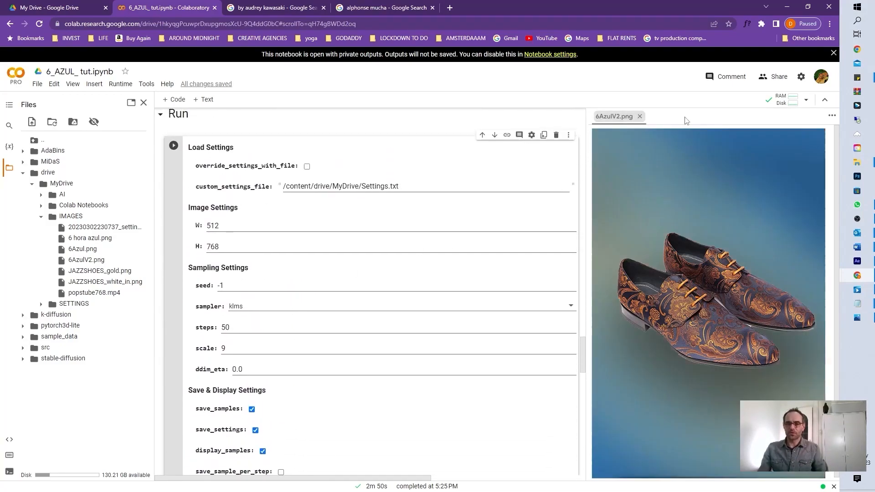
click(641, 117)
scroll(468, 265, down, 2)
scroll(468, 265, up, 12)
scroll(467, 264, down, 6)
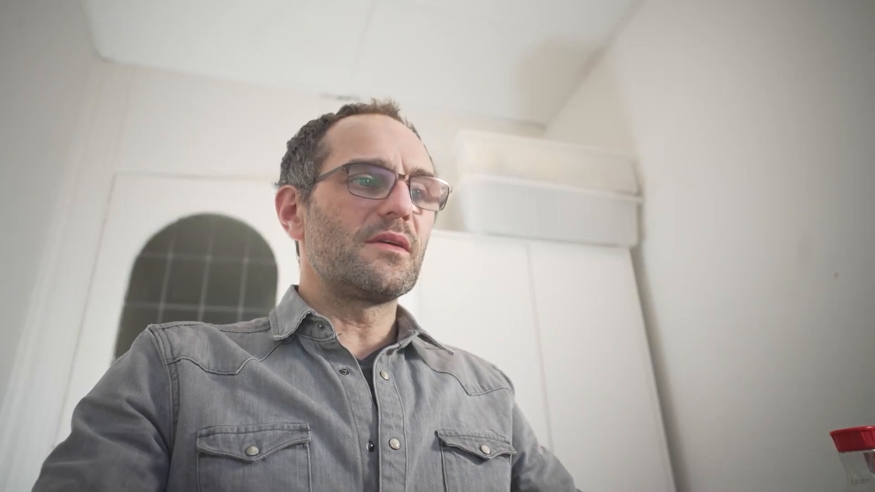
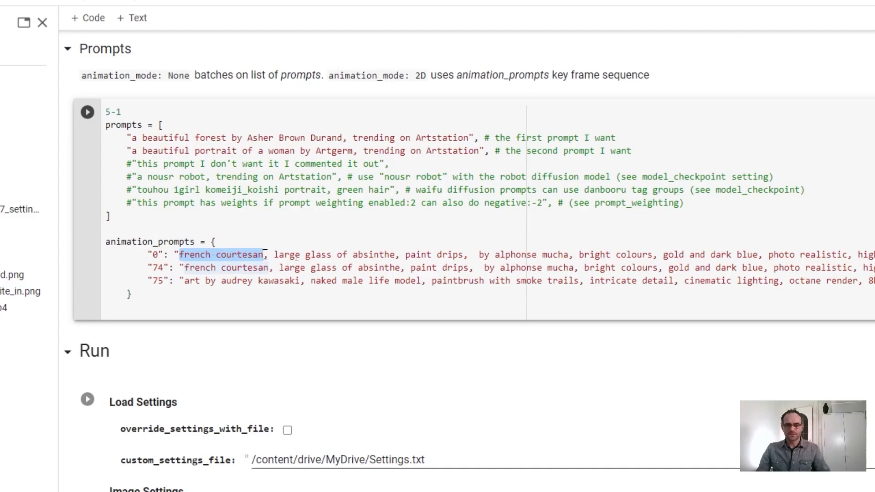
Remove the extra space before "by alphonse mucha" in the frame 0 animation prompt.
click(301, 255)
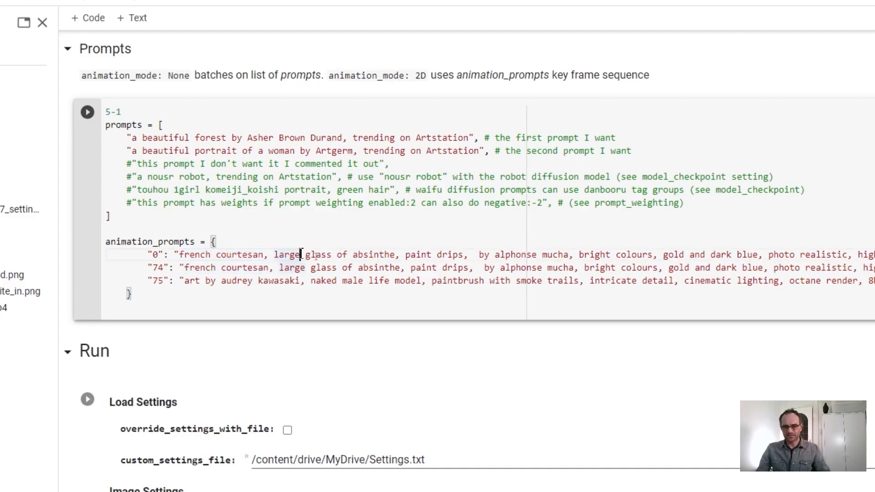
drag(301, 255, 397, 256)
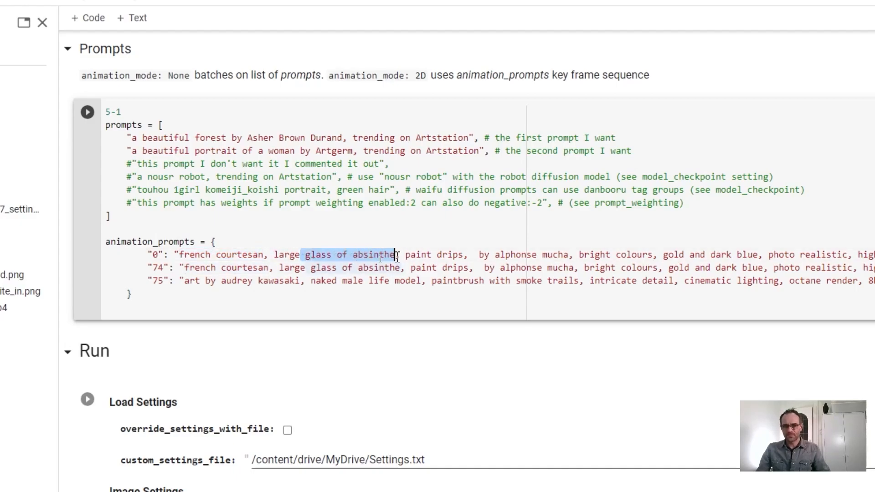
click(474, 255)
key(BackSpace)
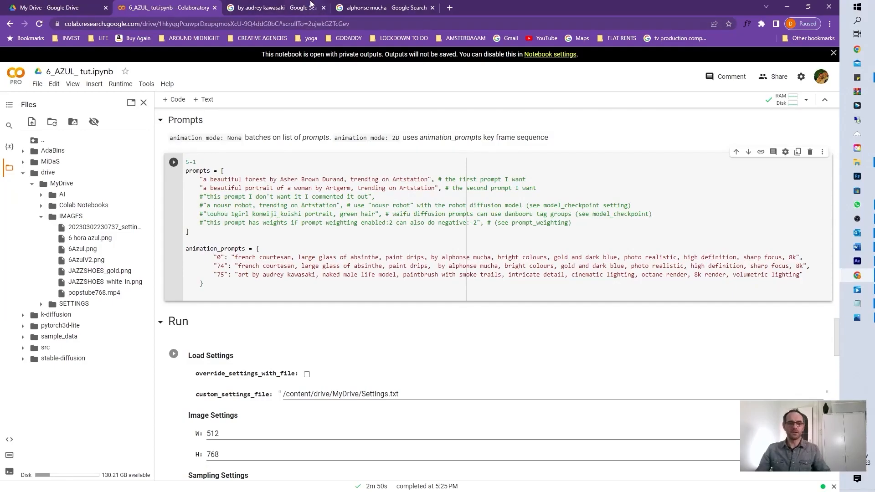
Examine the enlarged Alphonse Mucha image results, open The Four Seasons artwork and its Kunstkopie.nl page, and close that page.
click(368, 9)
key(ctrl+plus)
key(ctrl+plus)
key(ctrl+plus)
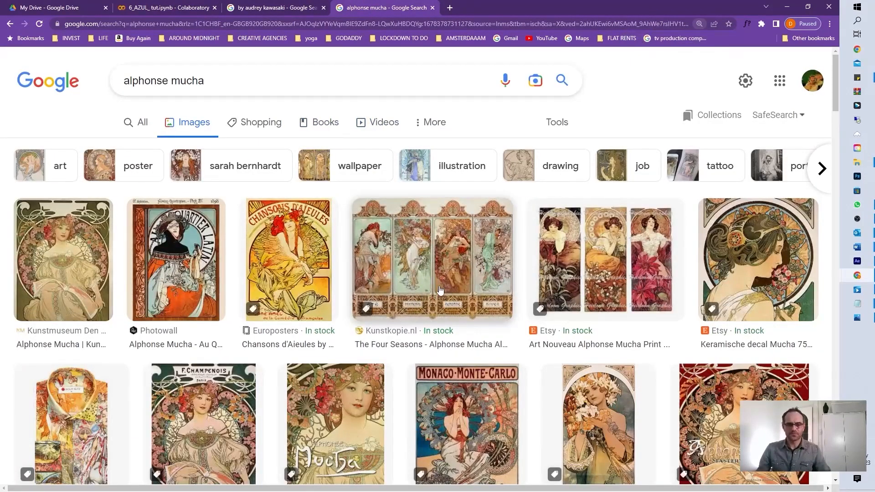
click(364, 273)
click(639, 220)
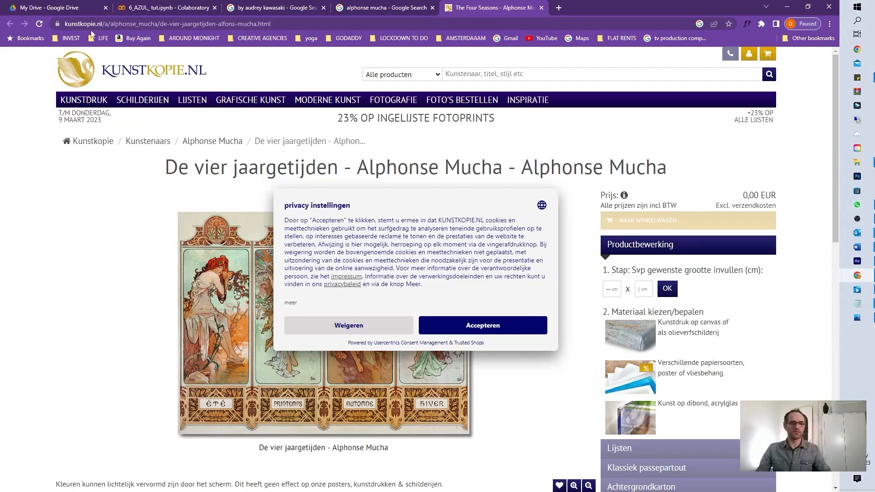
click(541, 7)
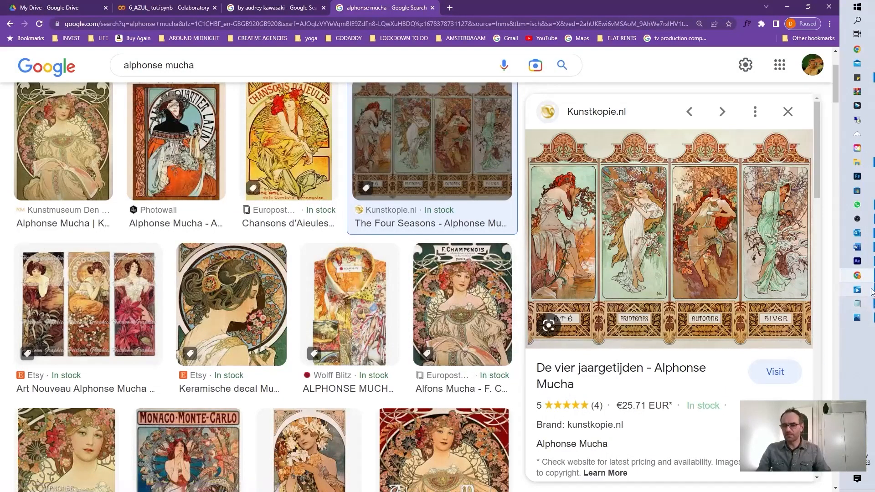
View the 20230308223703.mp4 shoe video full screen in the photo viewer, and minimize the viewer.
click(858, 318)
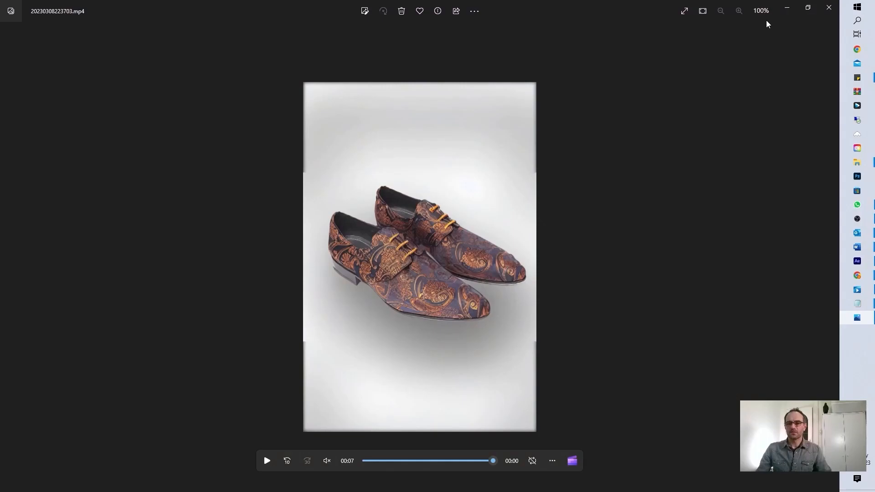
click(685, 11)
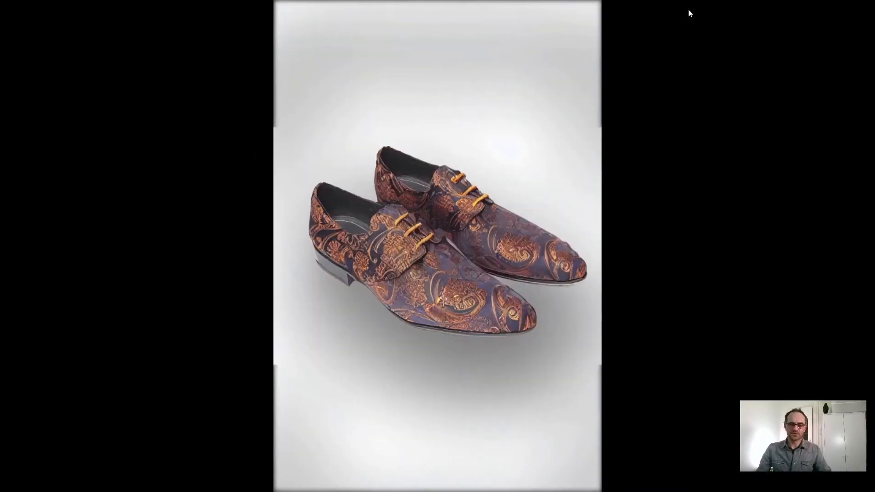
key(Escape)
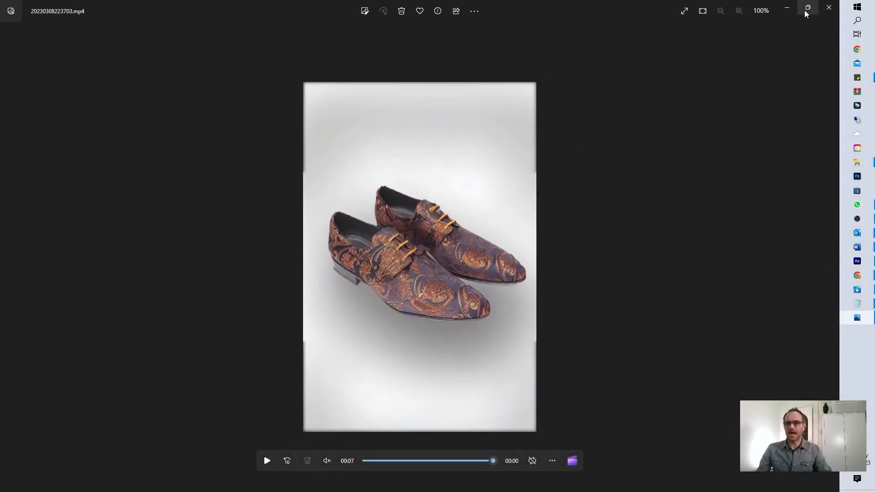
click(788, 8)
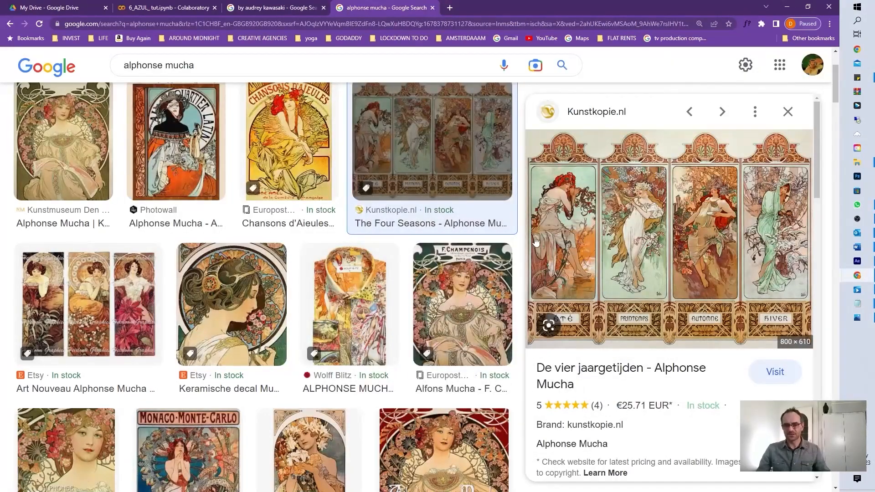
Return to the Colab notebook and review the animation prompts for frames 0 and 74.
click(153, 10)
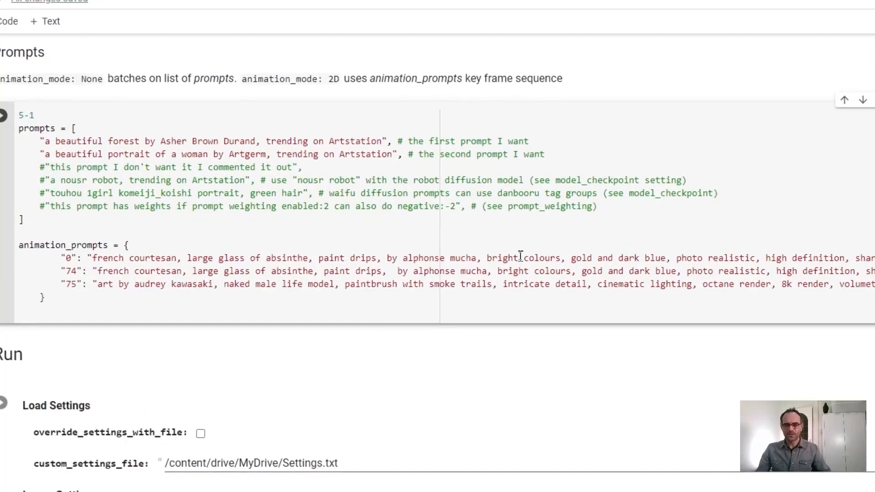
drag(644, 259, 874, 260)
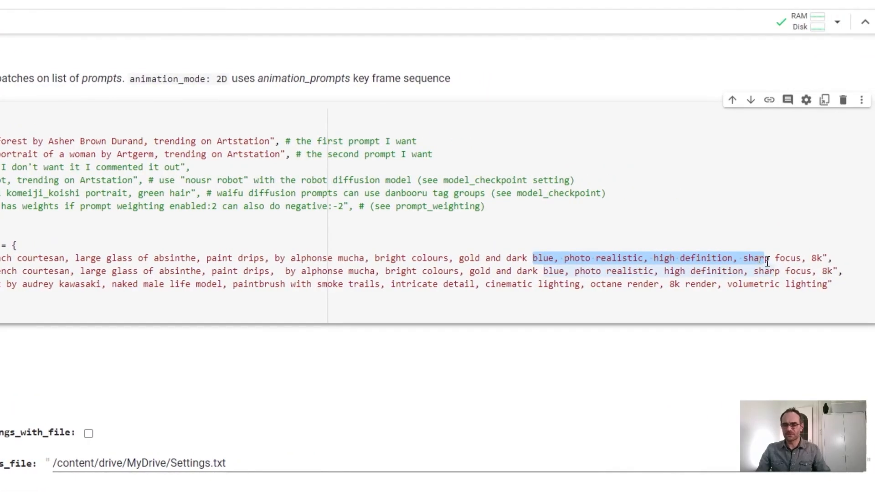
drag(480, 259, 110, 262)
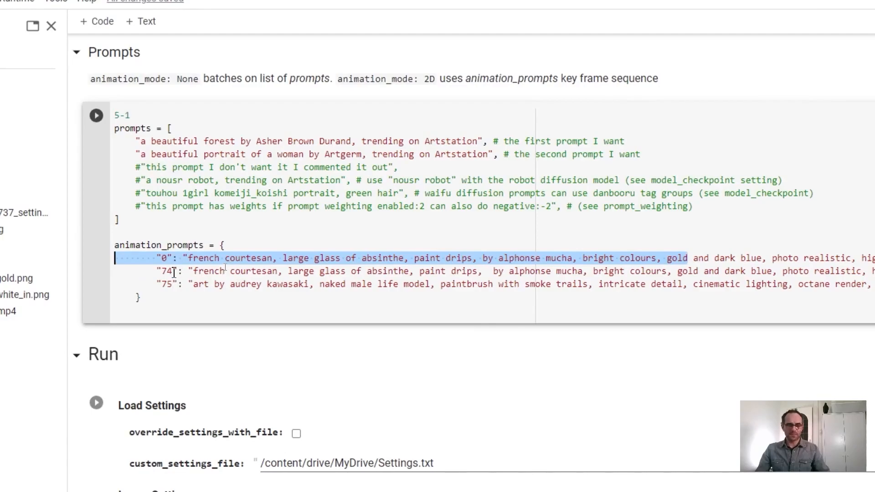
drag(214, 272, 509, 274)
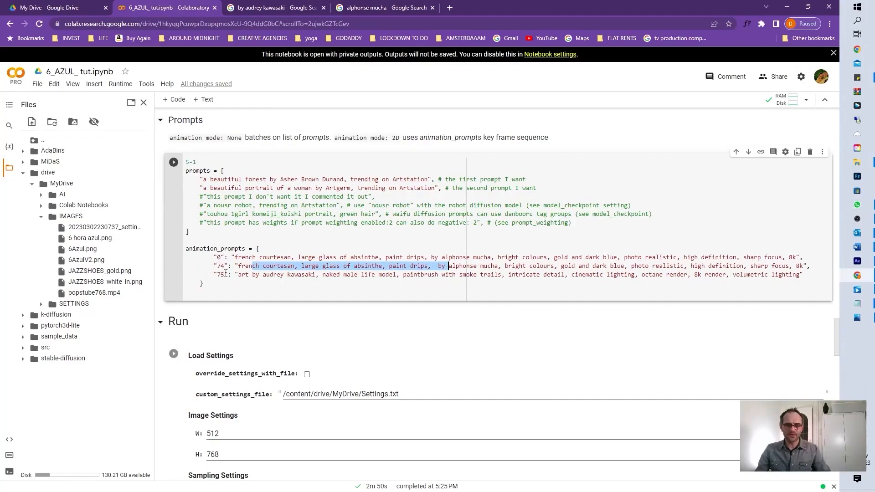
Highlight "audrey kawasaki" in the frame 75 animation prompt and view the artist's Google image results.
click(224, 275)
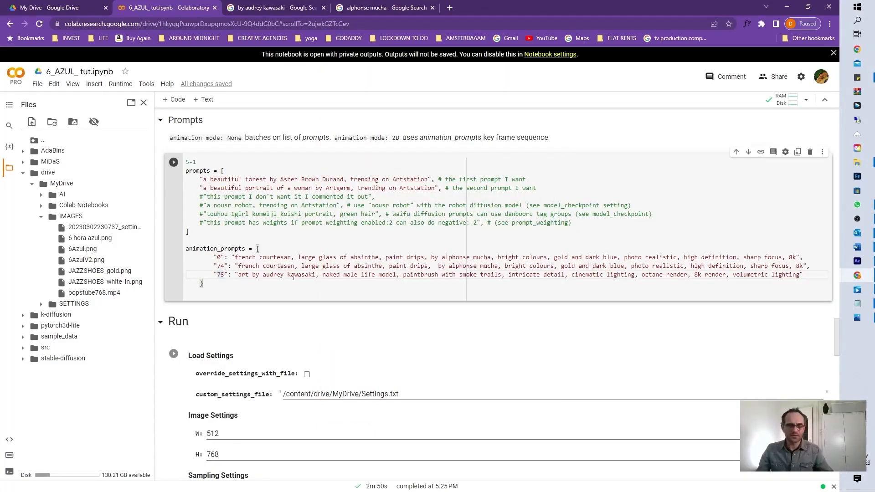
drag(280, 279, 267, 279)
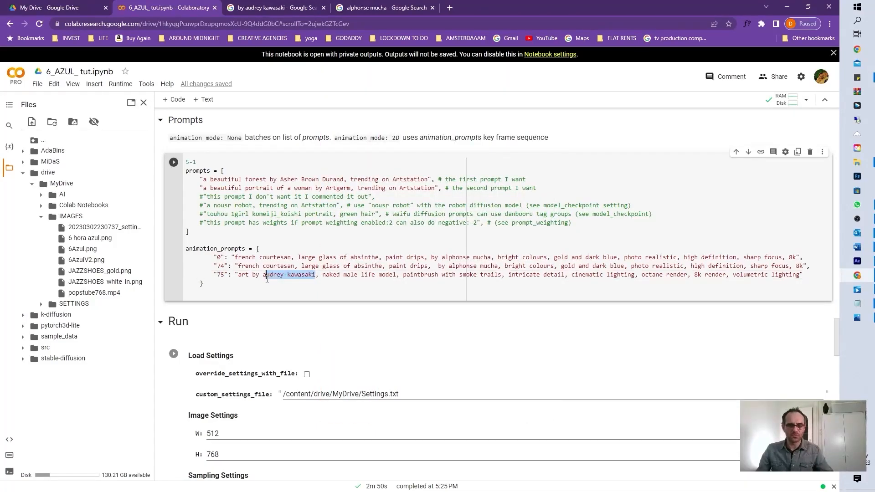
click(282, 10)
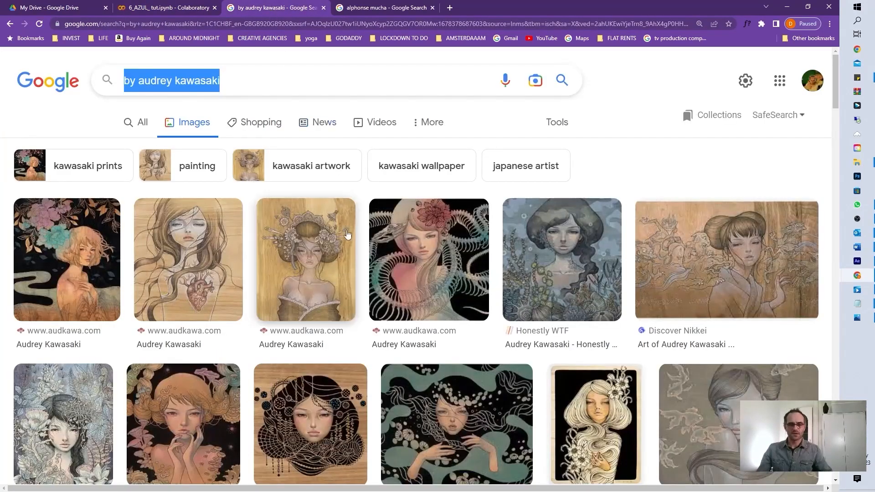
Enlarge the Audrey Kawasaki portrait with the ornate flowered headdress and browse the neighbouring image results.
click(302, 271)
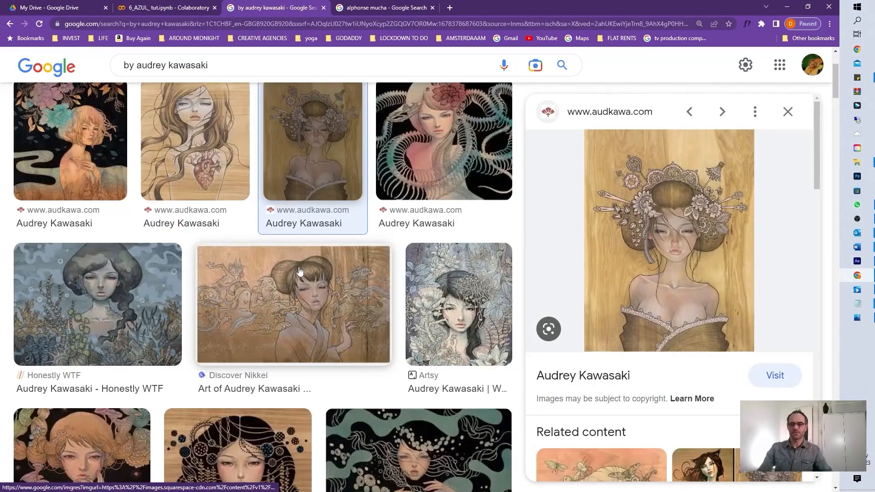
key(Right)
key(Right)
key(Right)
key(Right)
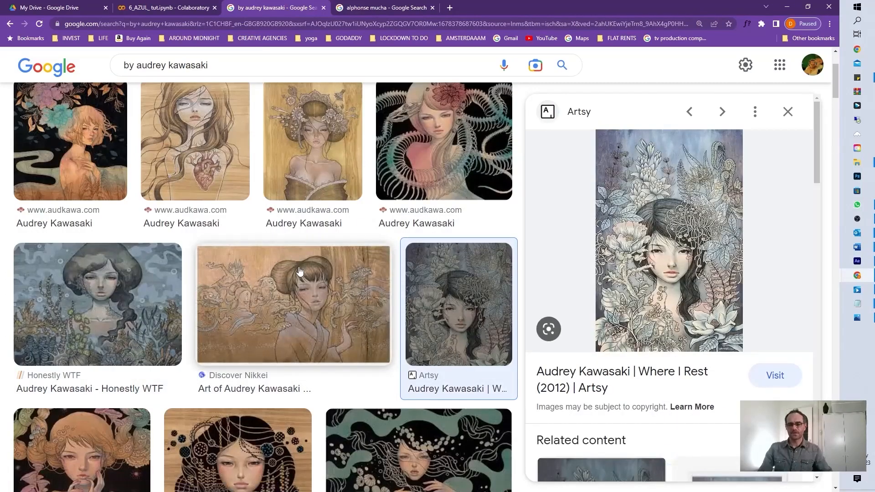
key(Left)
key(Left)
key(Left)
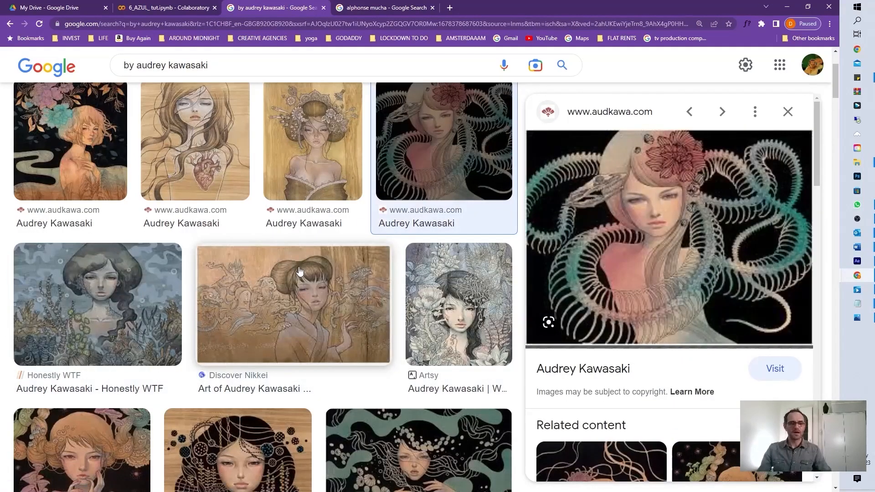
Return to the Colab notebook and run the Animation Settings cell.
click(157, 8)
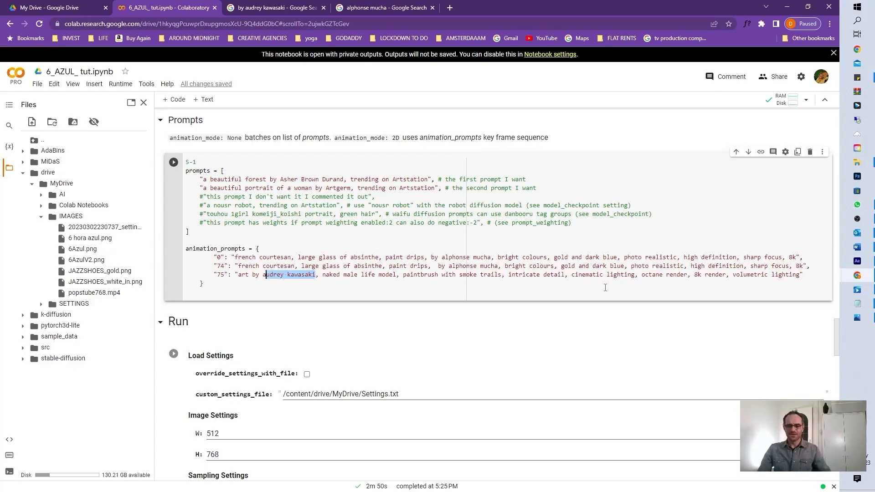
scroll(504, 277, down, 1)
scroll(504, 276, up, 3)
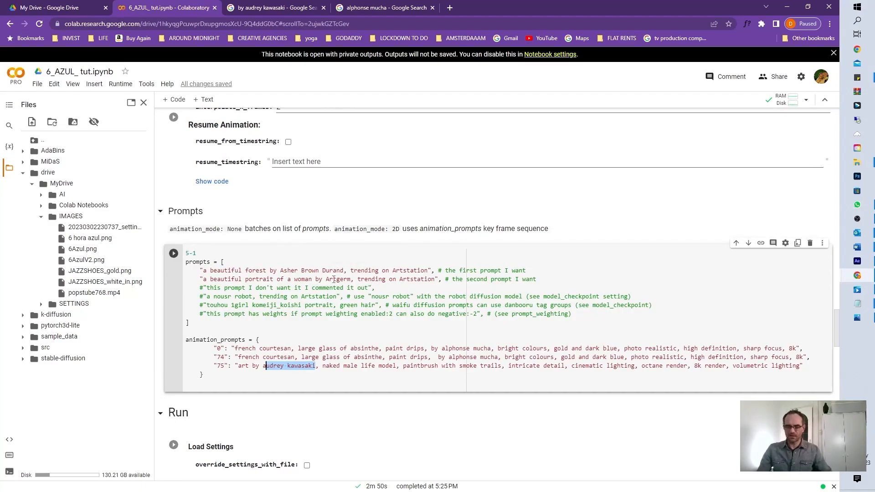
scroll(334, 280, up, 15)
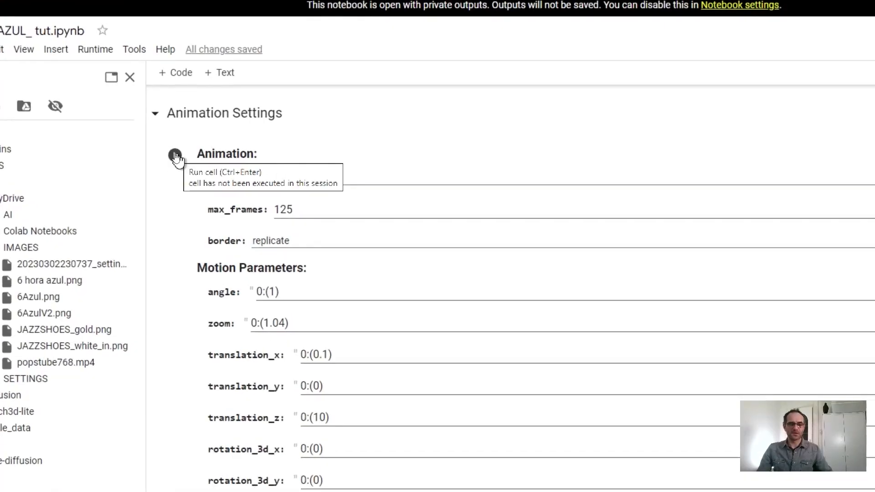
click(176, 156)
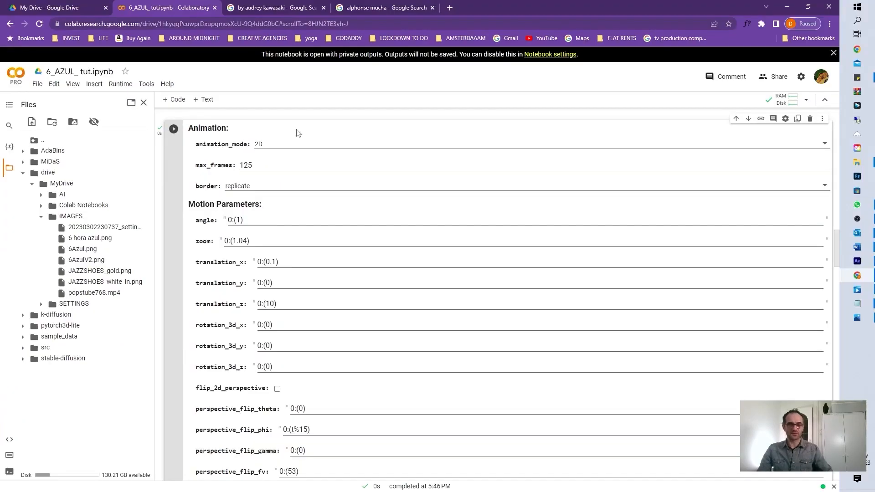
Run the Prompts cell containing the animation prompts for frames 0, 74 and 75.
scroll(363, 124, down, 1)
scroll(296, 137, down, 4)
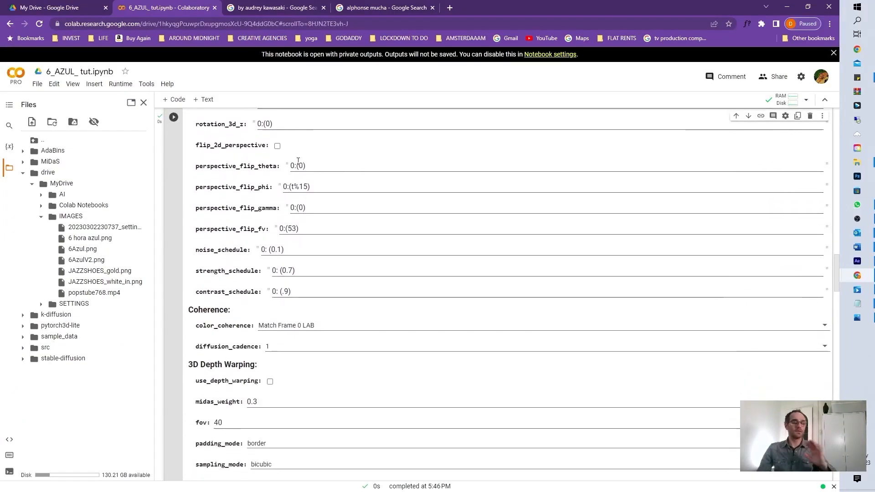
scroll(329, 246, down, 3)
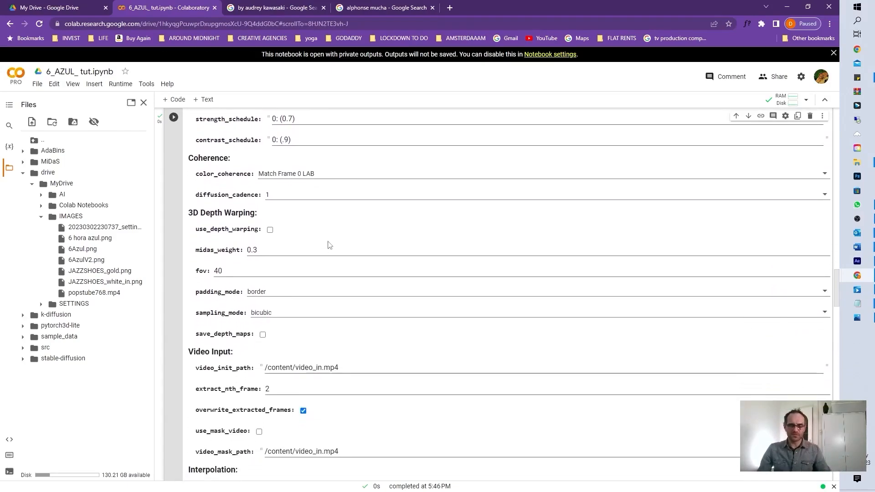
scroll(330, 246, down, 7)
scroll(330, 245, down, 2)
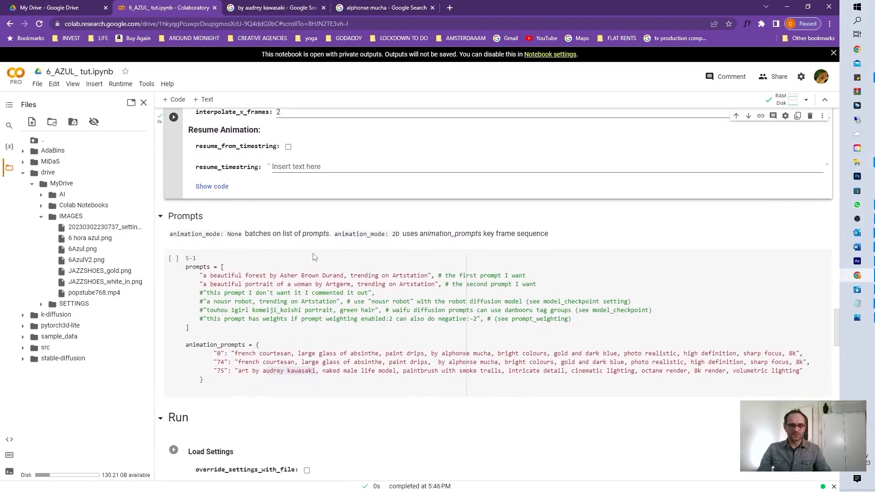
click(175, 262)
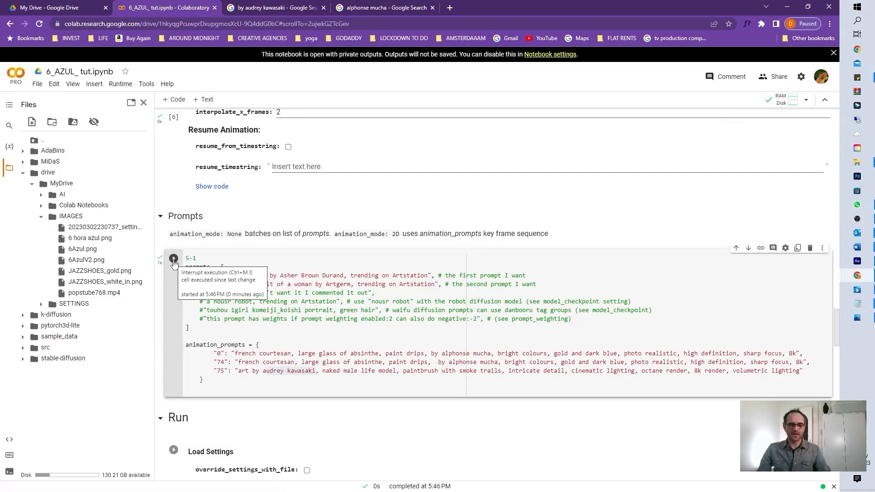
Run the Load Settings cell in the Run section to render the animation, and check its output log.
scroll(338, 317, down, 4)
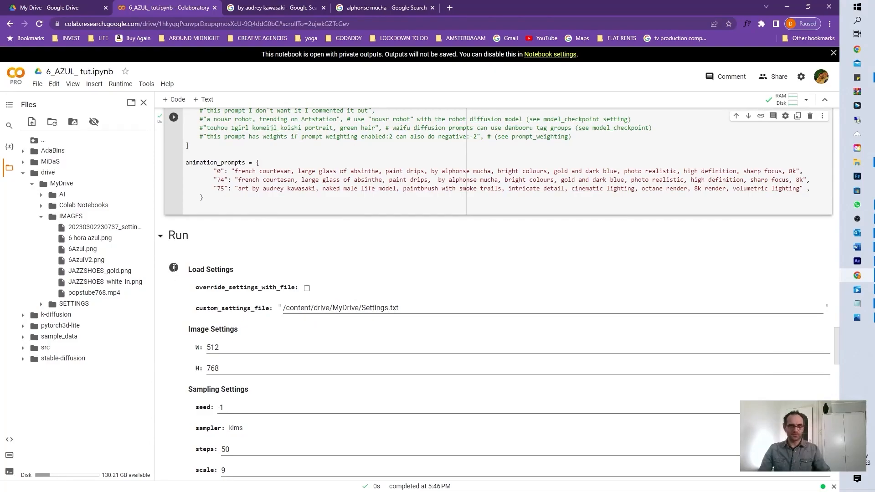
scroll(168, 266, down, 18)
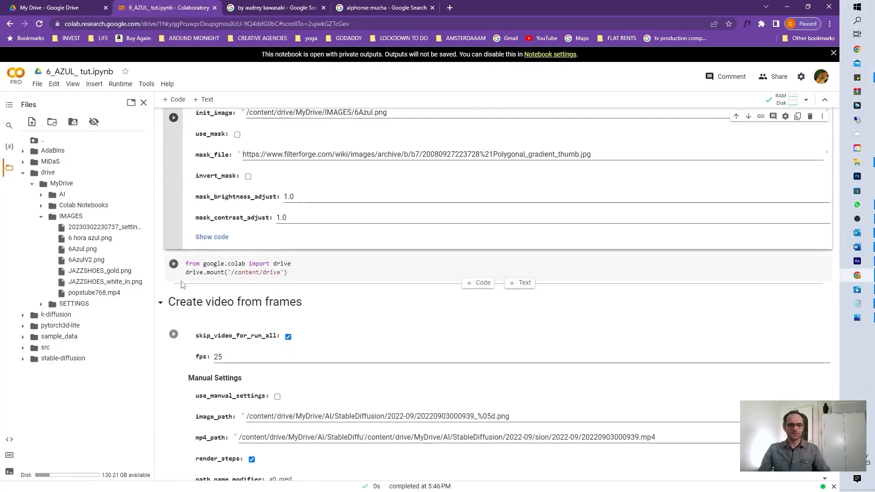
scroll(328, 326, up, 20)
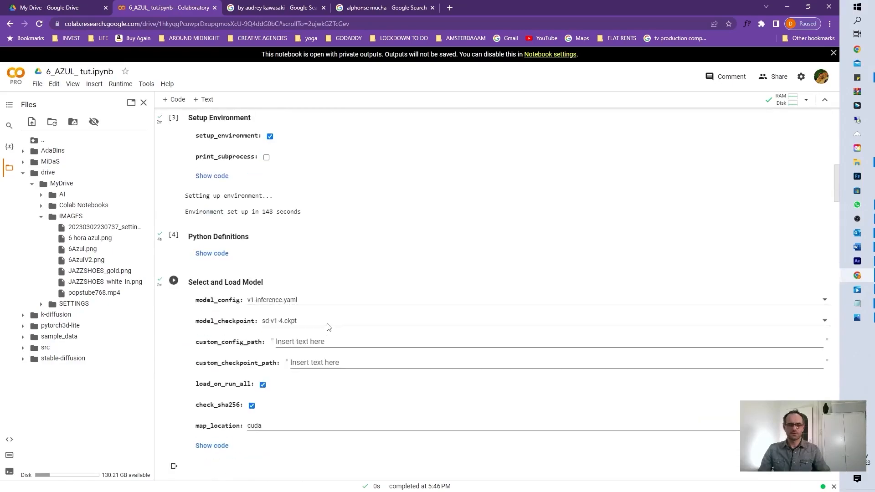
scroll(328, 327, down, 20)
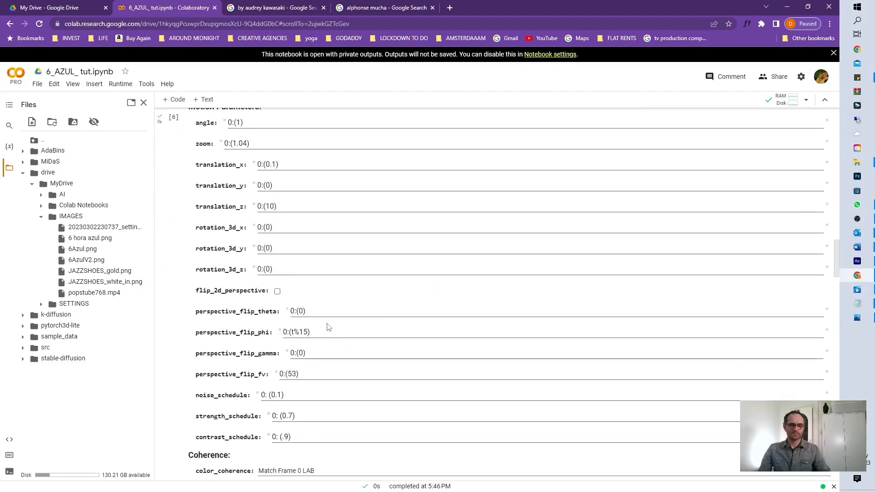
scroll(409, 336, down, 15)
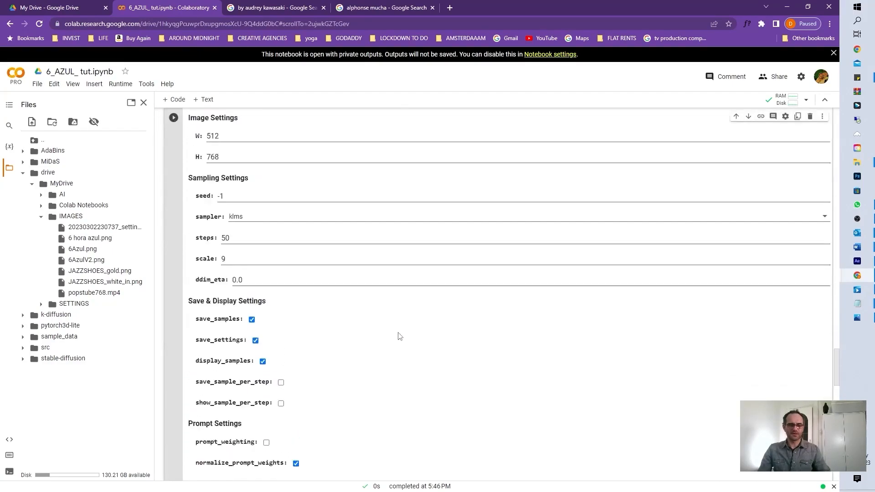
scroll(401, 336, up, 6)
click(171, 314)
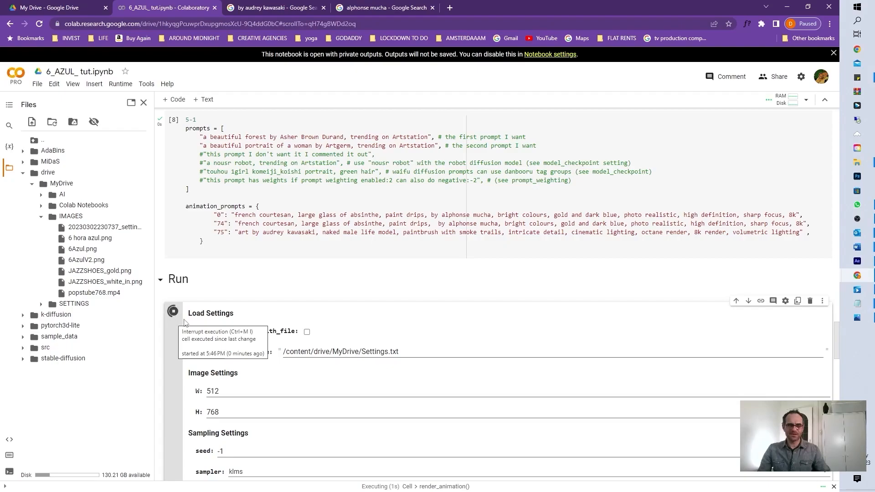
scroll(388, 341, down, 10)
scroll(388, 341, down, 10)
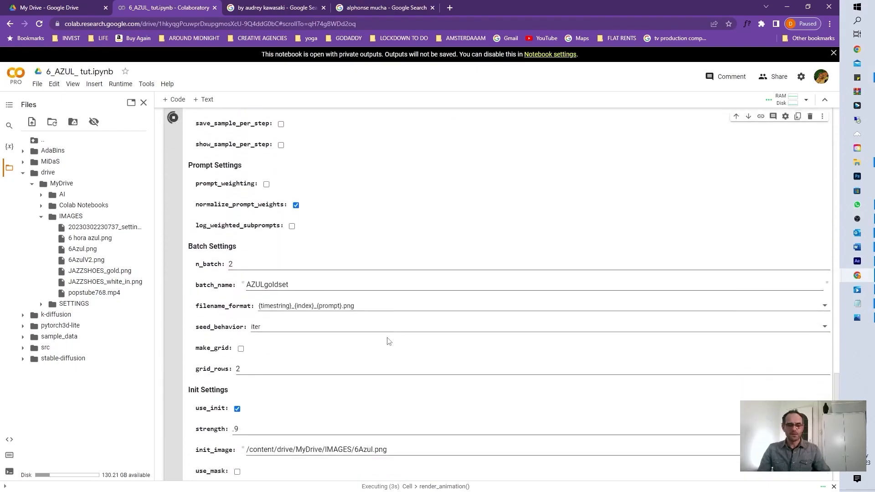
scroll(388, 337, up, 5)
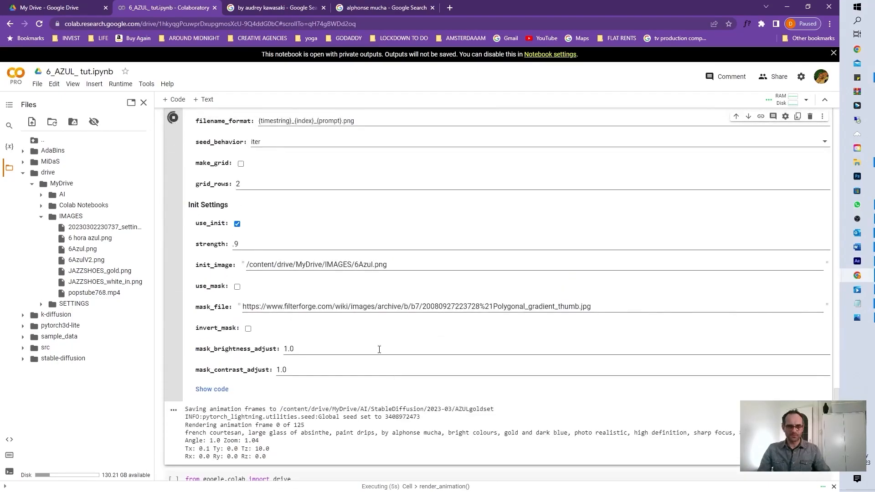
scroll(395, 382, down, 5)
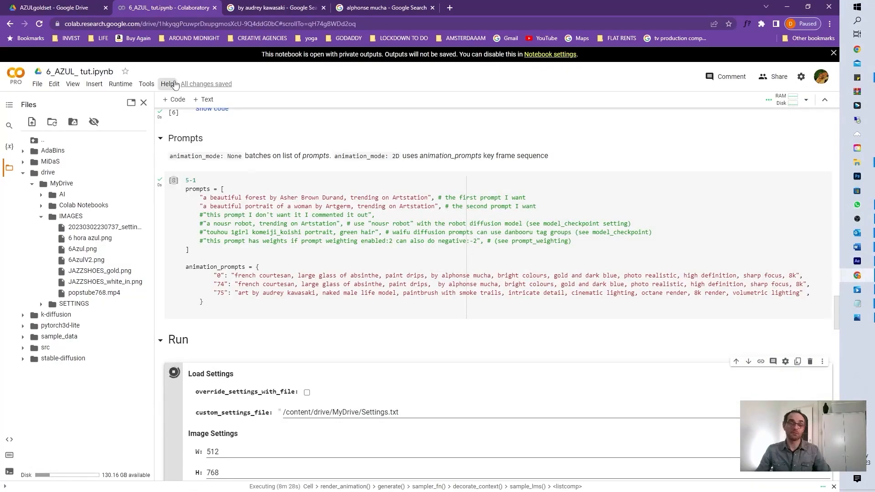
Switch to Google Drive and step through the rendered frames of the AZULgoldset folder in the image preview.
click(73, 8)
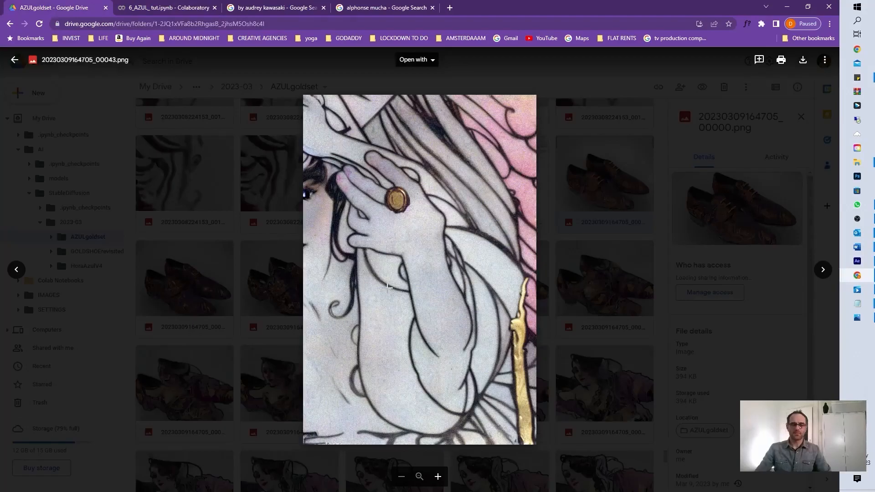
key(Right)
key(Right)
key(Right)
key(Right)
key(Right)
key(Right)
key(Right)
key(Right)
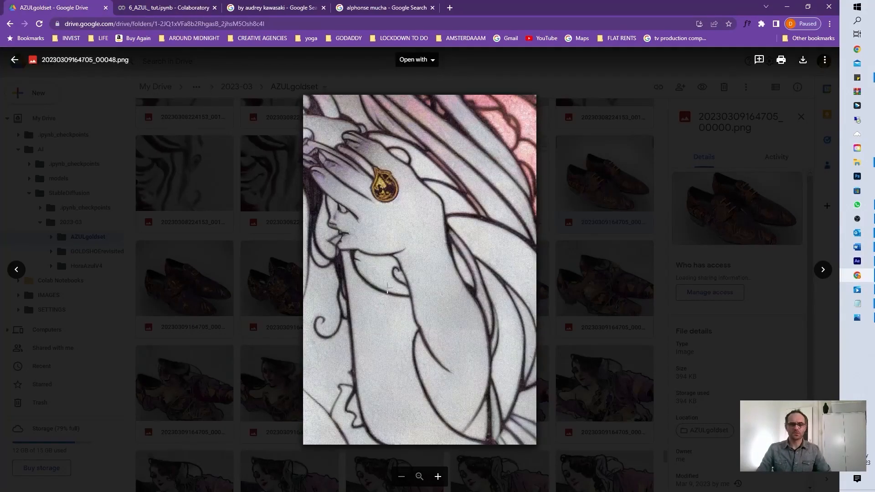
key(Escape)
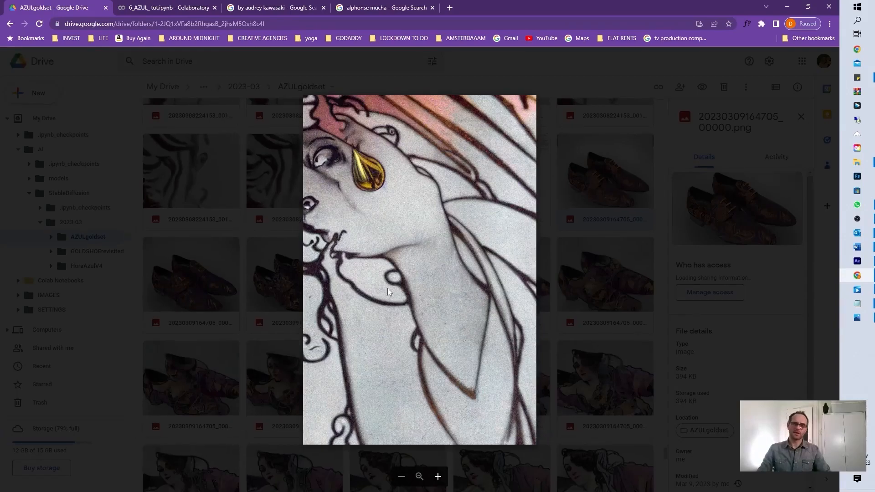
key(Right)
key(Right)
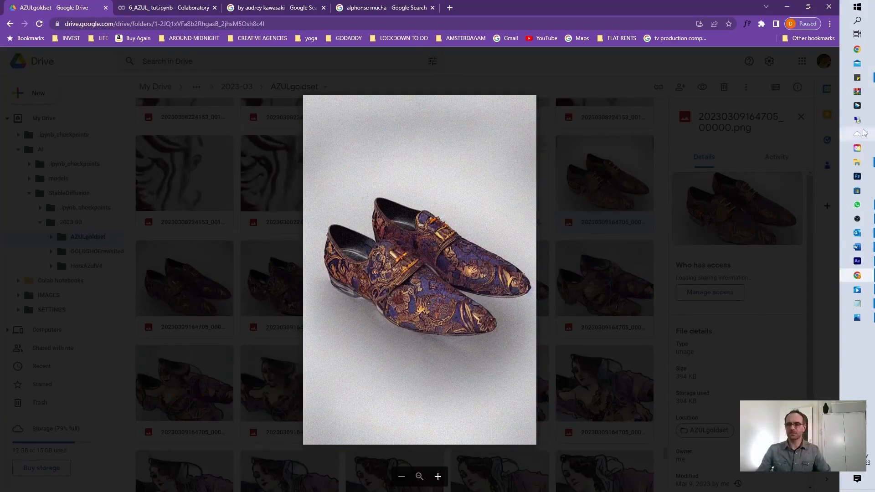
mouse_move(622, 185)
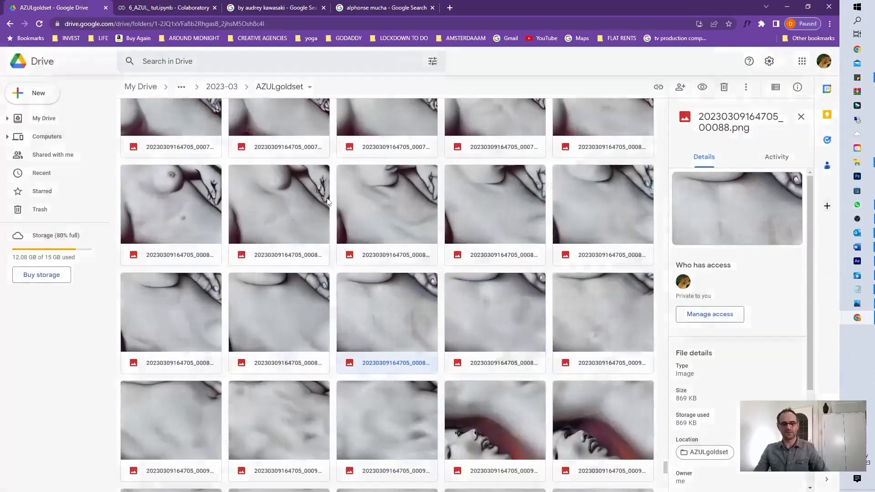
scroll(434, 323, down, 3)
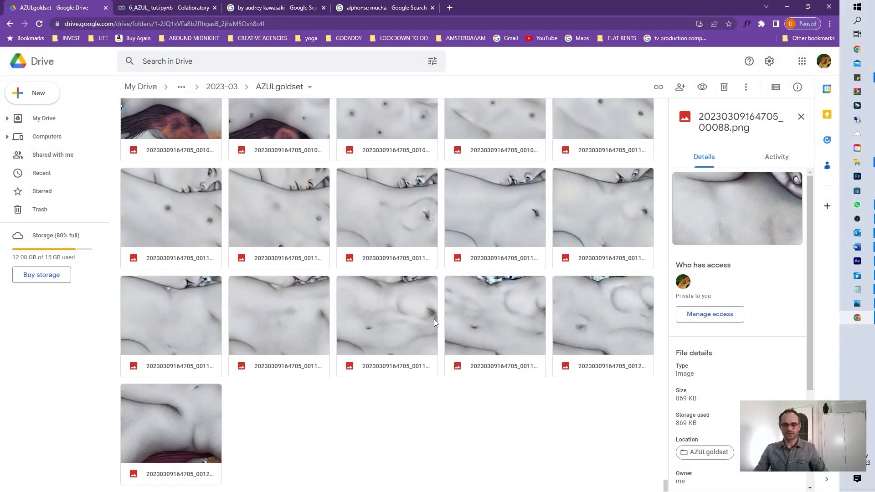
click(211, 411)
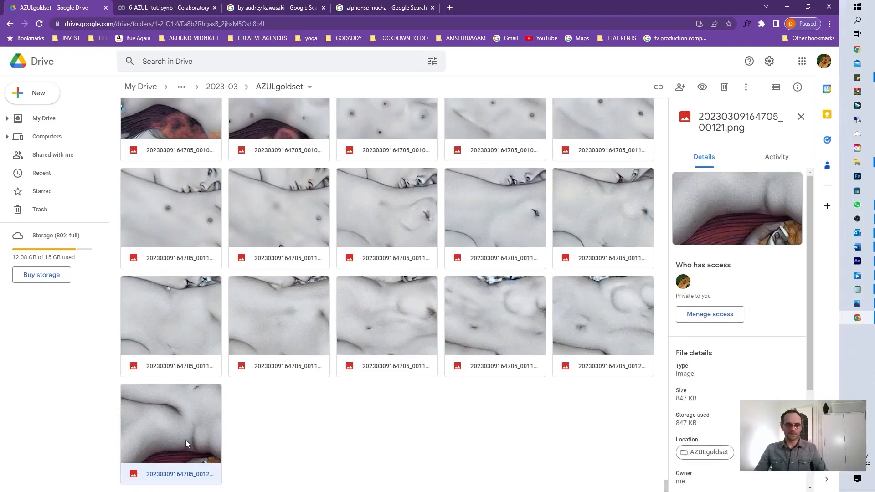
scroll(386, 436, up, 8)
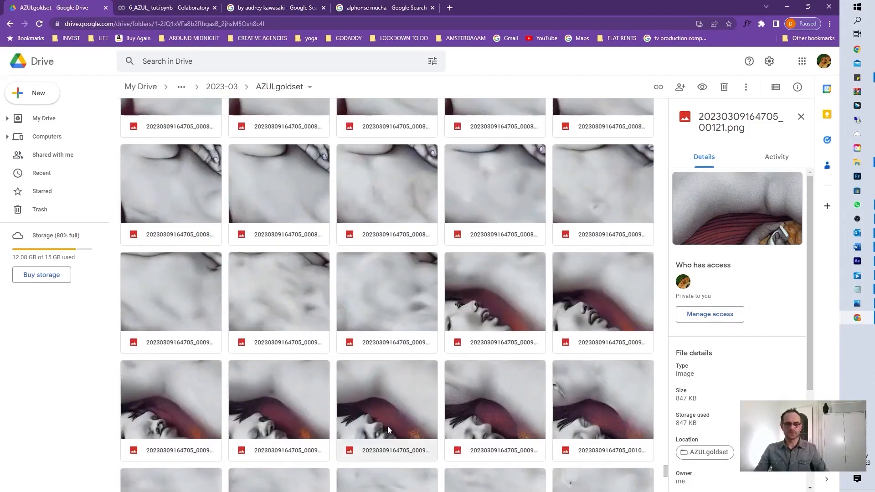
scroll(388, 430, up, 20)
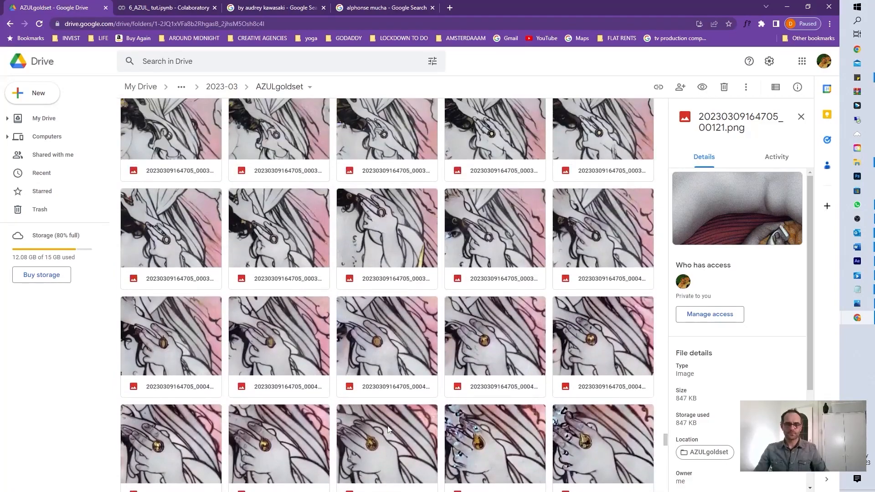
scroll(388, 429, up, 20)
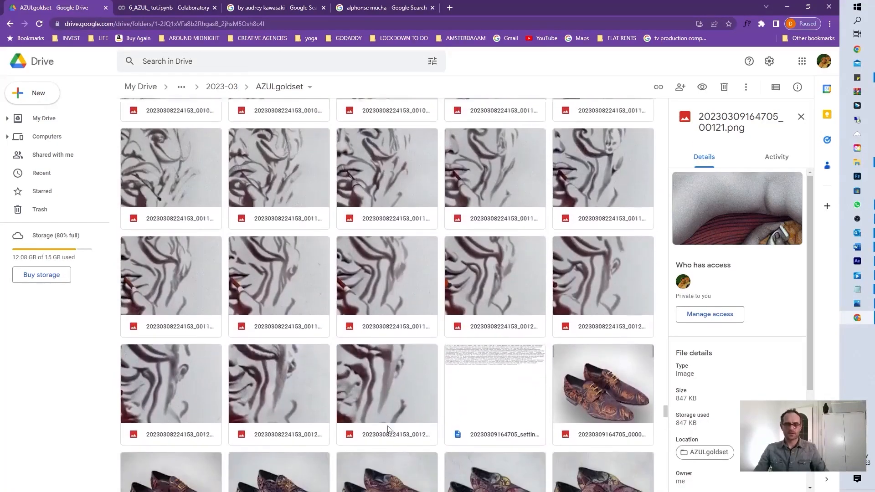
scroll(389, 429, down, 1)
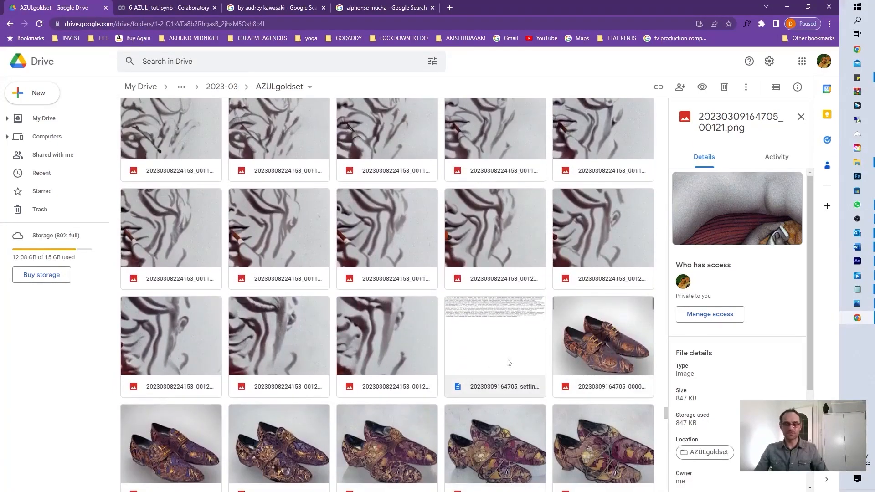
key(ctrl+a)
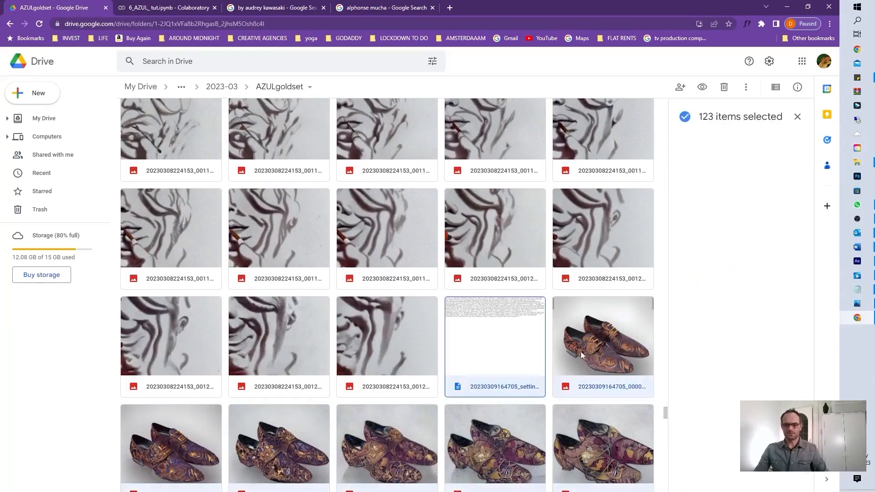
scroll(529, 333, down, 15)
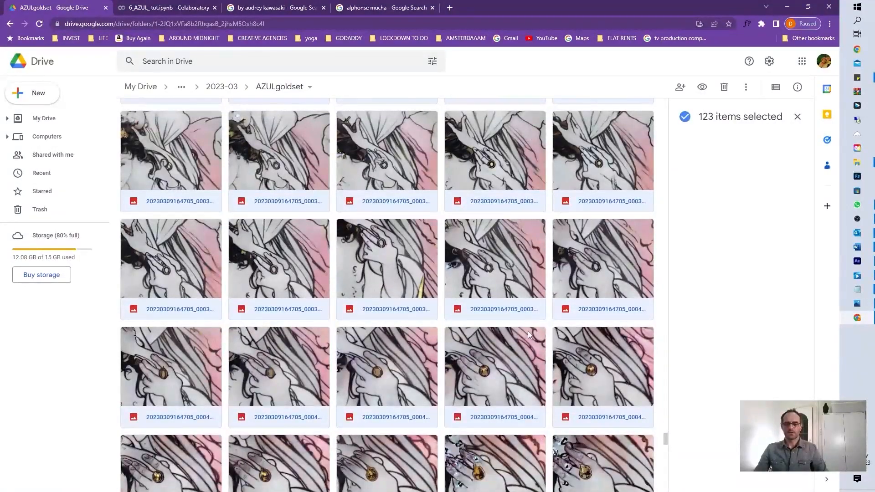
scroll(509, 280, down, 20)
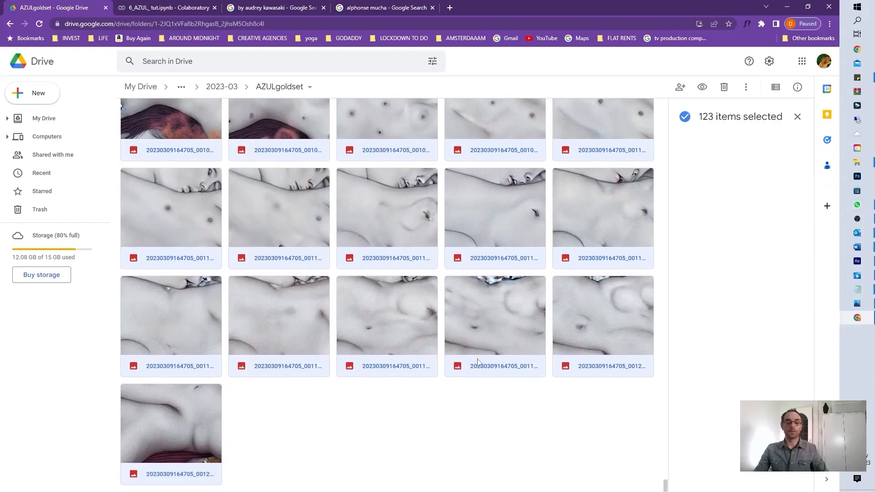
scroll(411, 322, up, 20)
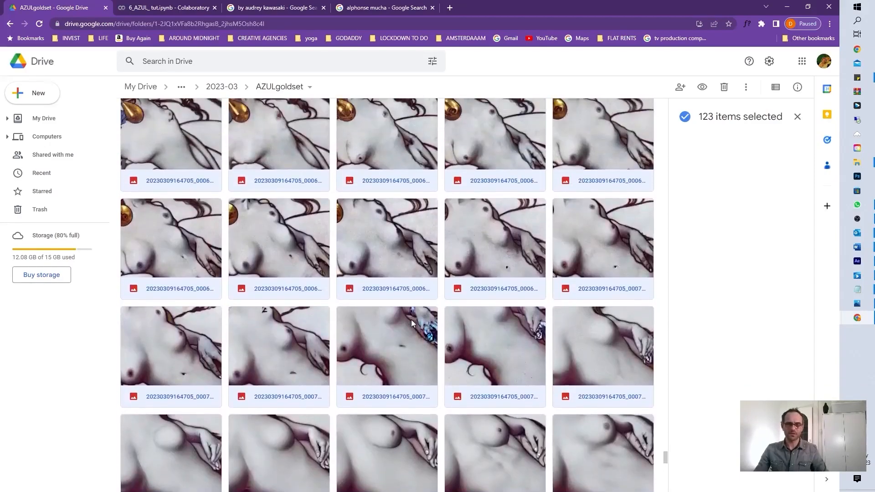
scroll(411, 322, up, 10)
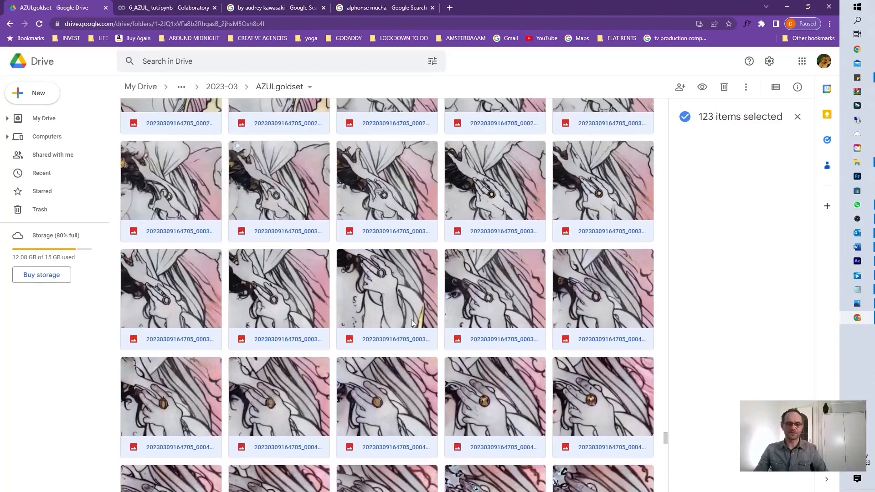
scroll(413, 322, up, 1)
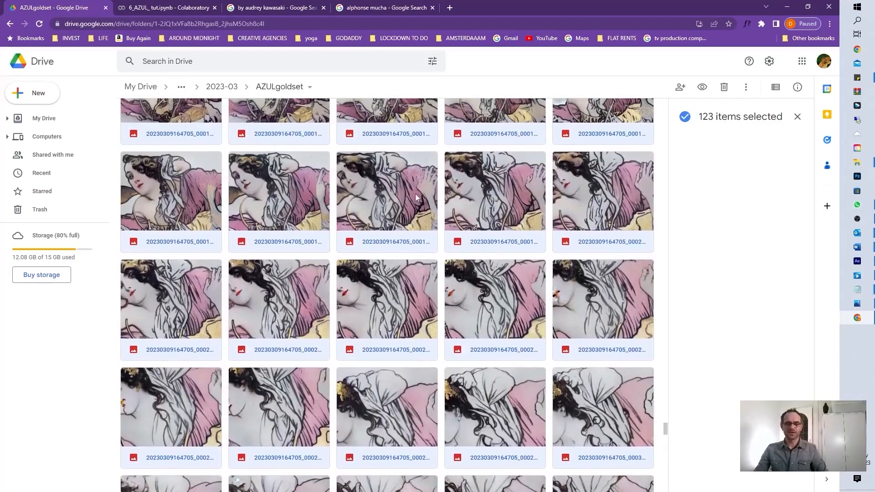
right_click(382, 193)
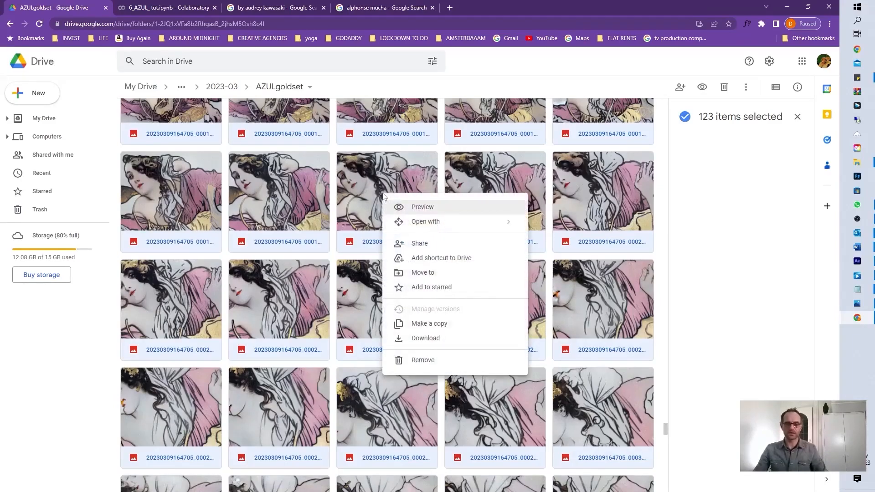
click(416, 341)
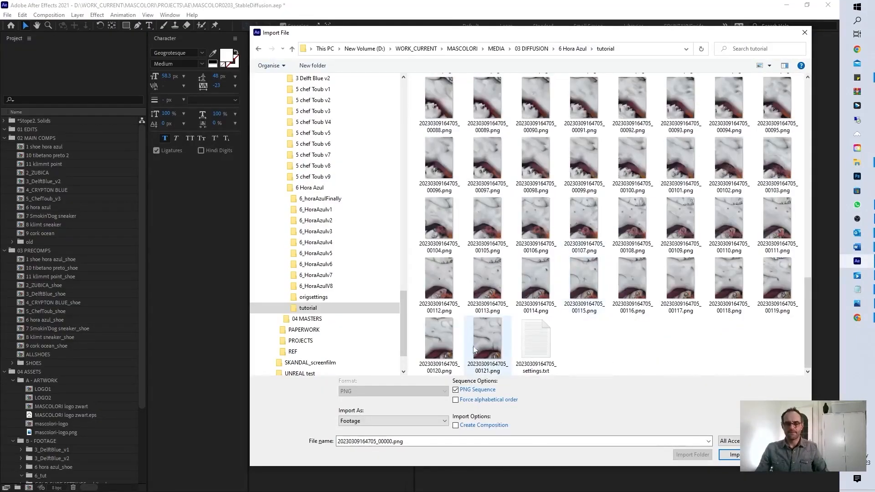
shift+click(484, 371)
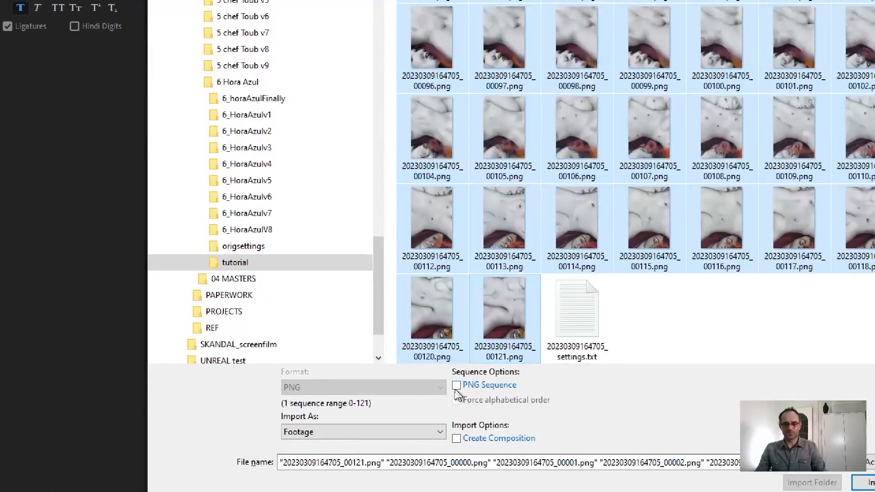
click(456, 391)
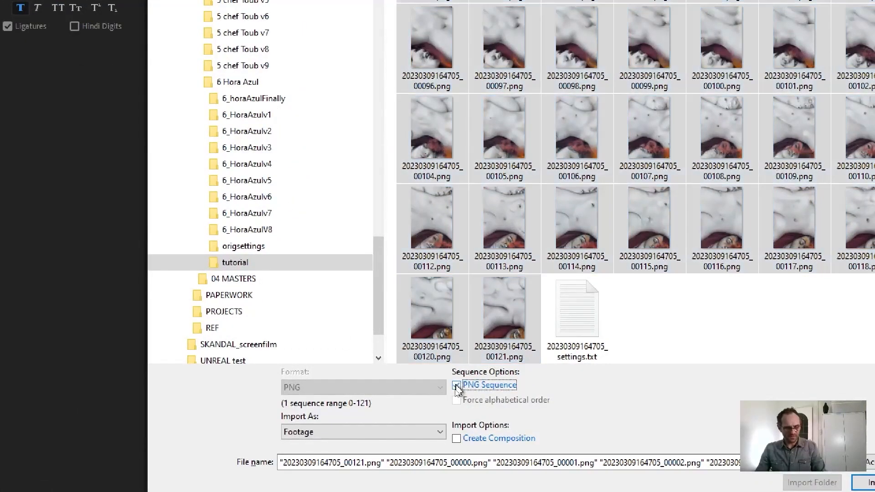
click(725, 455)
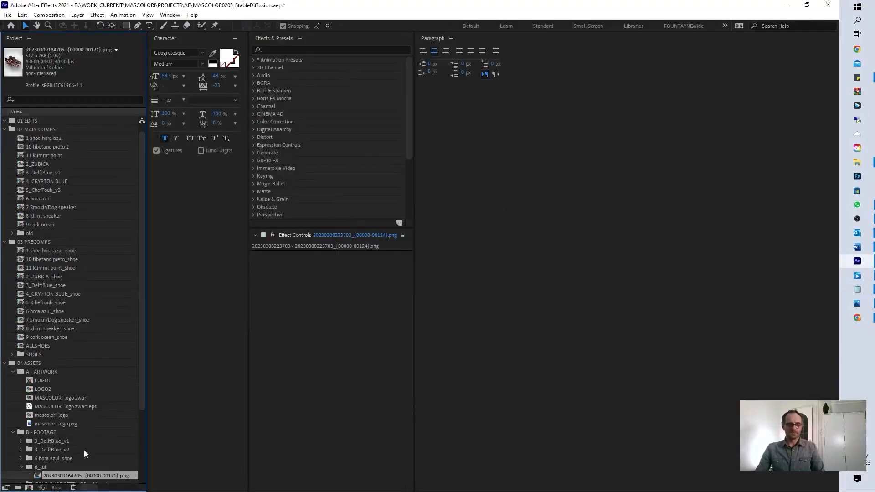
drag(31, 489, 29, 488)
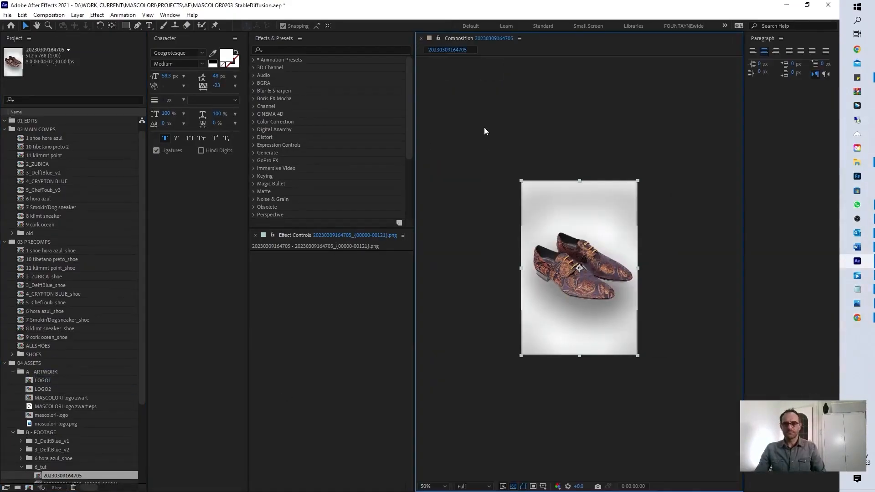
key(grave)
scroll(512, 212, up, 2)
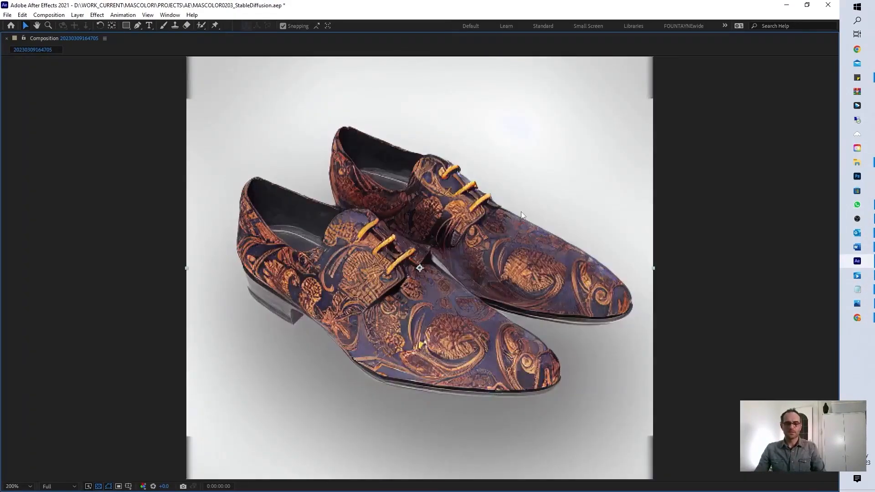
scroll(522, 214, down, 2)
key(space)
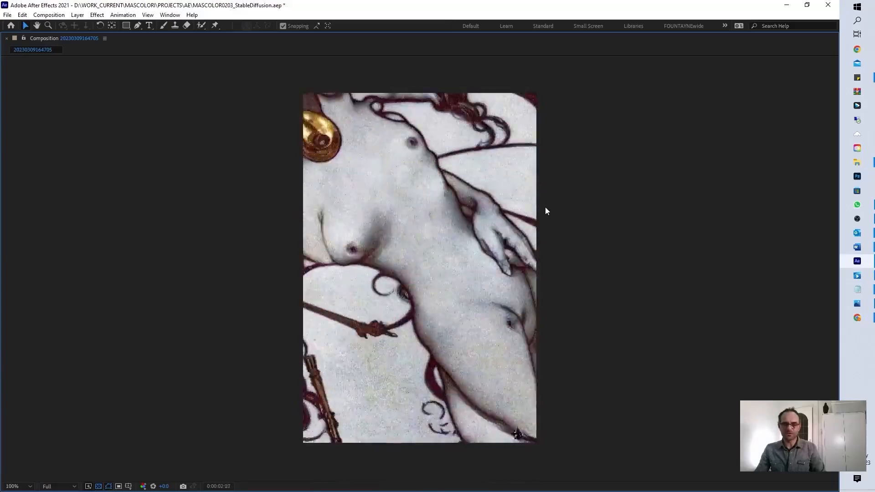
key(grave)
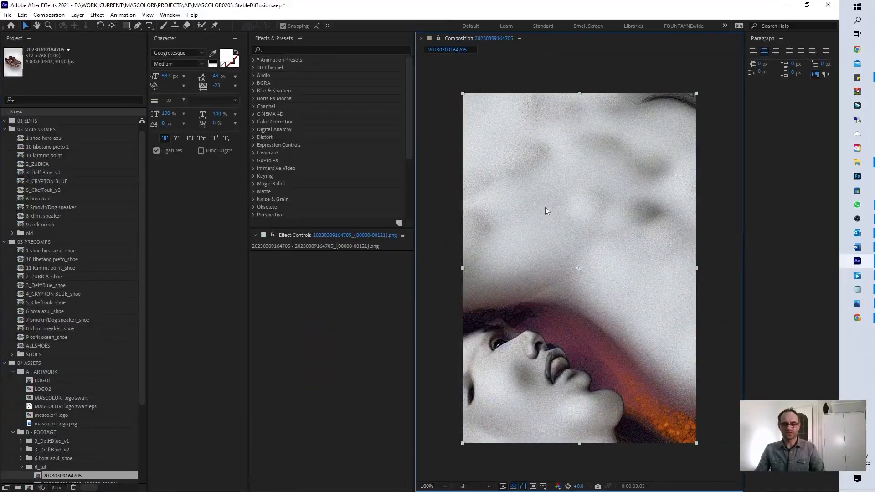